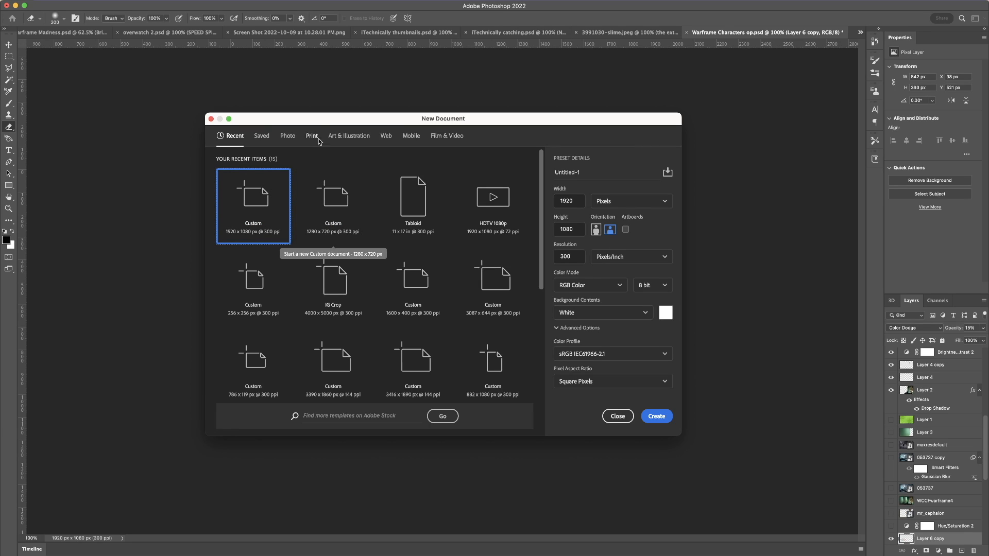
Step: Create a new 1920 x 1080 px document at 300 ppi with RGB colour and a white background
{"action": "mouse_move", "coordinate": [332, 116]}
{"action": "left_mouse_down"}
{"action": "mouse_move", "coordinate": [355, 107]}
{"action": "mouse_move", "coordinate": [341, 112]}
{"action": "left_mouse_up"}
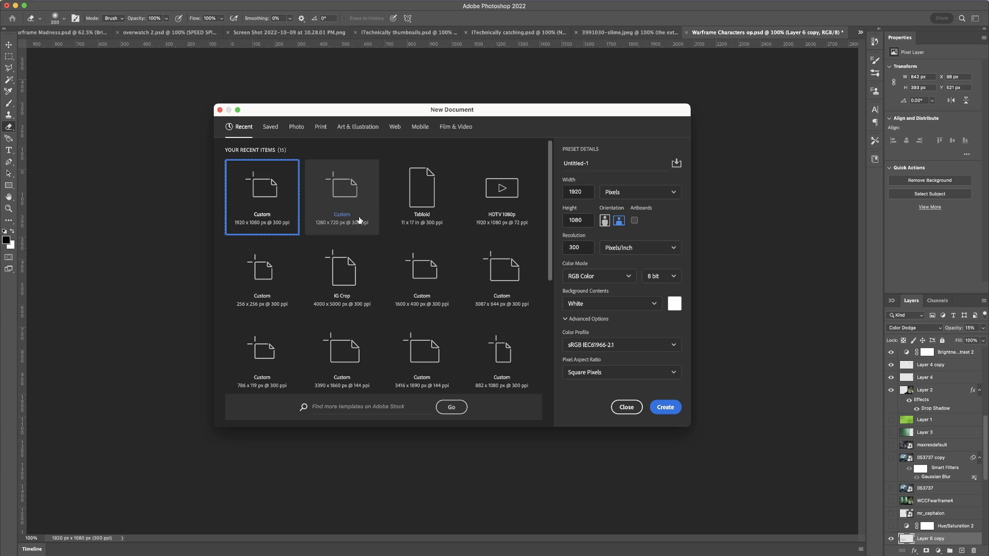
{"action": "left_click", "coordinate": [672, 412]}
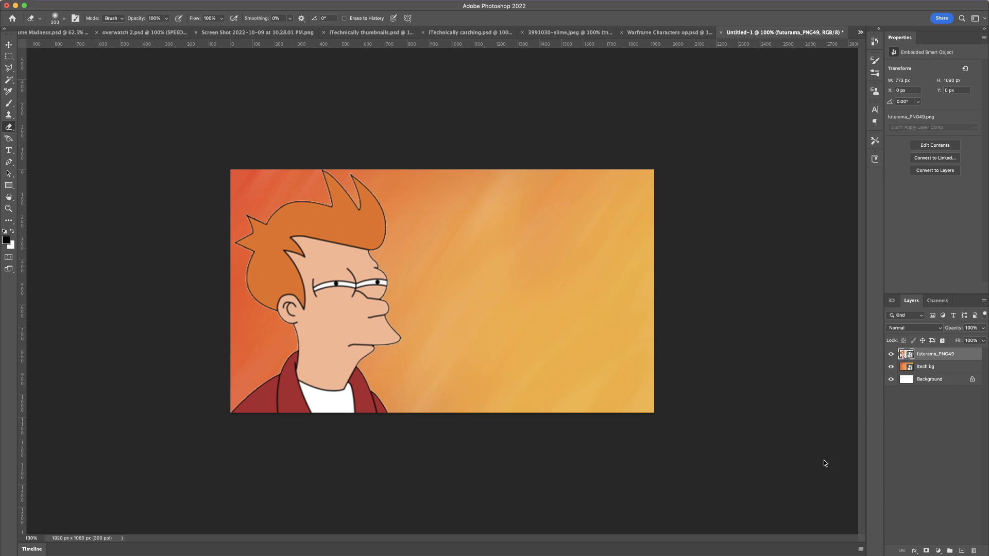
Step: Activate the Brush tool, choosing it over the Pencil tool in the same tool group
{"action": "left_click", "coordinate": [8, 107]}
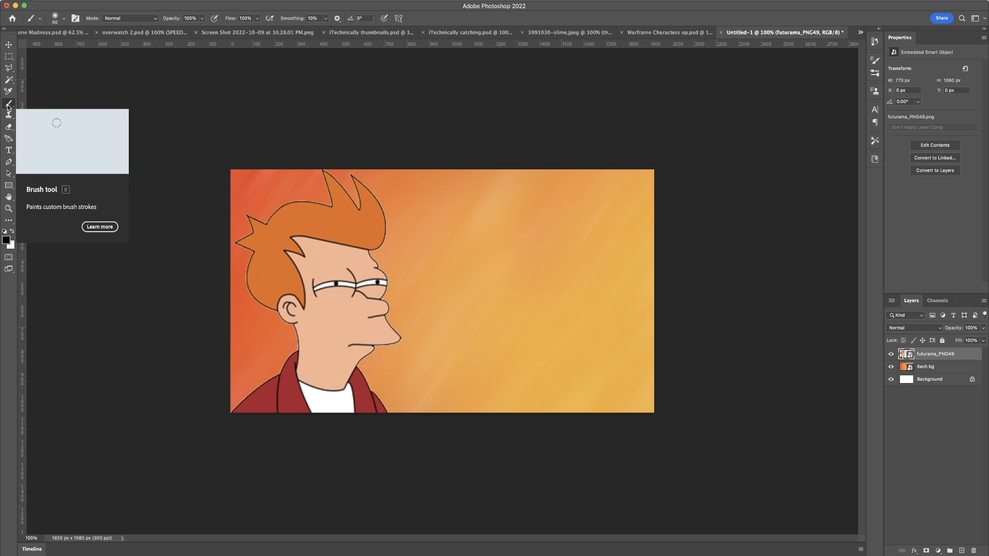
{"action": "left_click", "coordinate": [8, 106]}
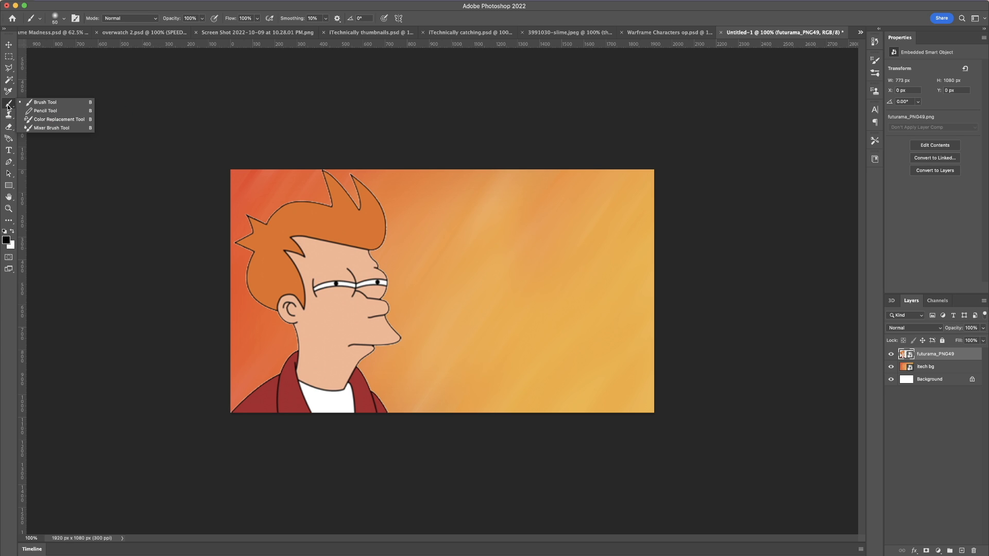
{"action": "left_click", "coordinate": [44, 112]}
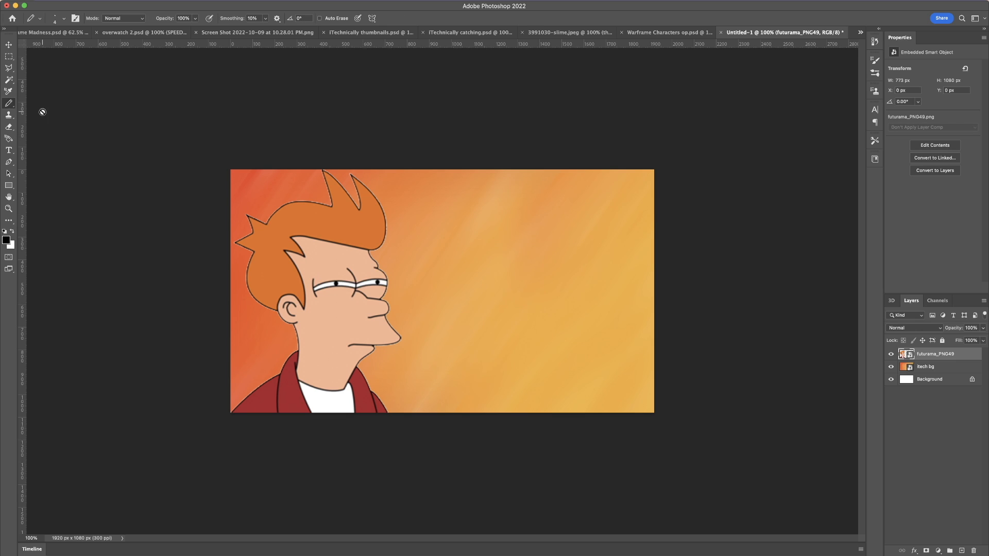
{"action": "right_click", "coordinate": [8, 103]}
{"action": "left_click", "coordinate": [45, 102]}
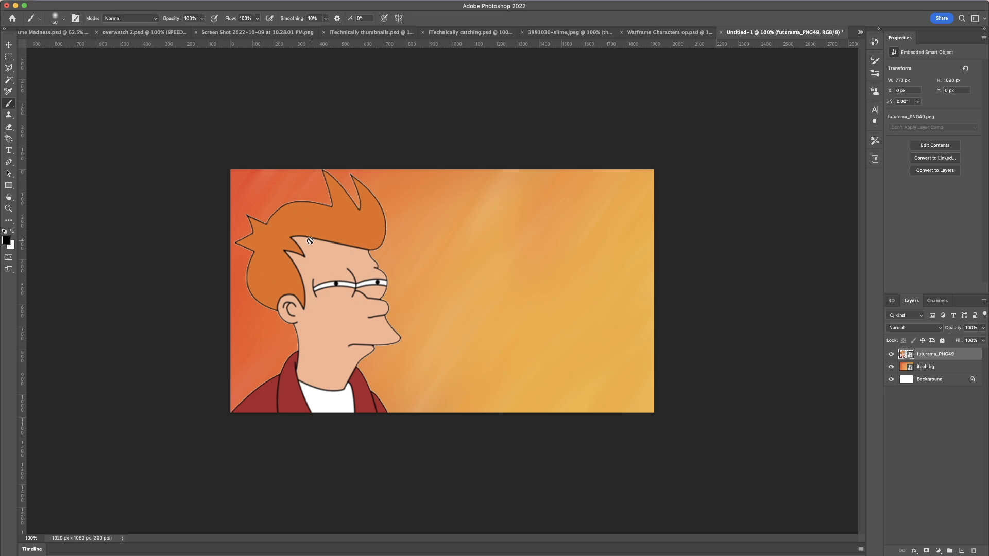
Step: Set the foreground colour to orange e7931c by sampling the character's hair and shifting the hue to 35°
{"action": "left_click", "coordinate": [9, 244]}
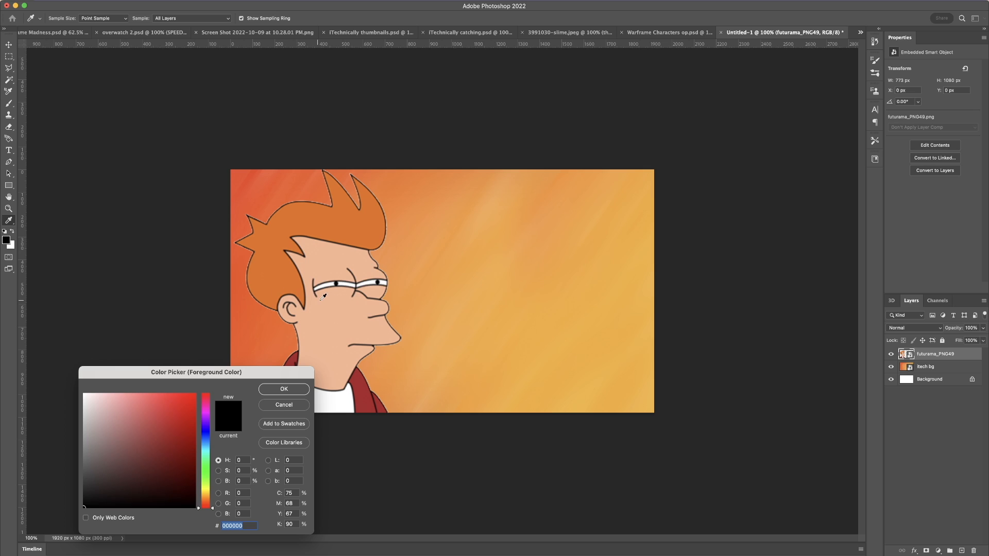
{"action": "left_click", "coordinate": [293, 269]}
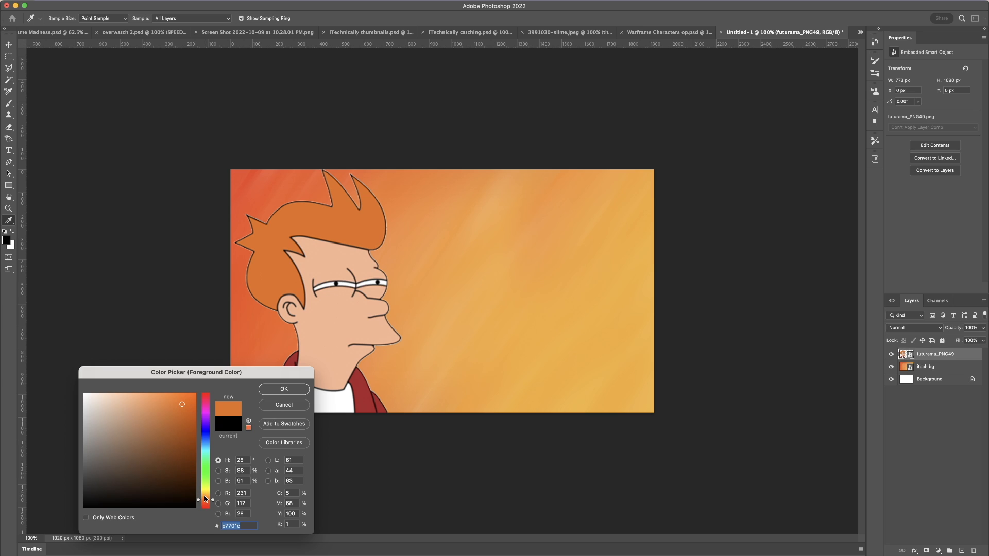
{"action": "left_click", "coordinate": [204, 496]}
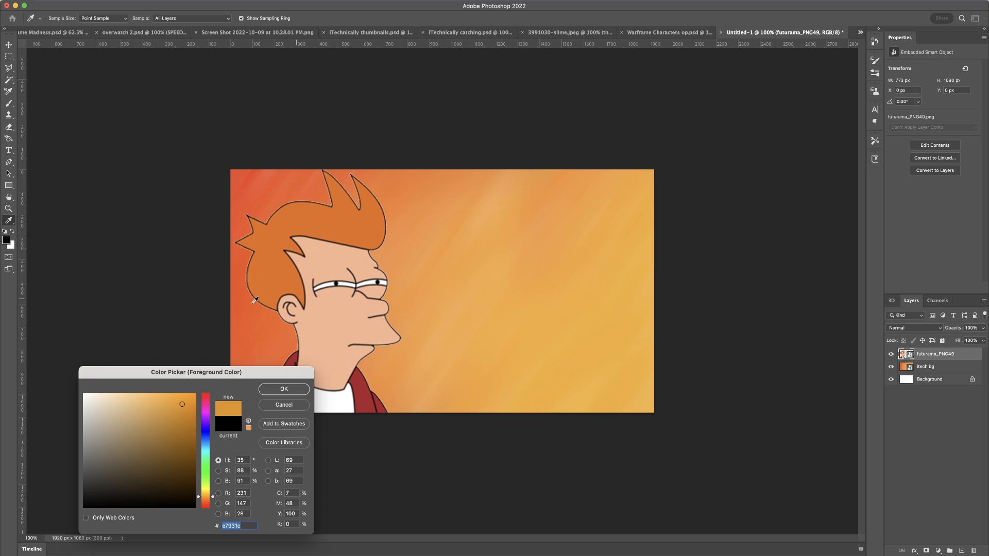
{"action": "left_click", "coordinate": [276, 389]}
{"action": "key", "text": "b"}
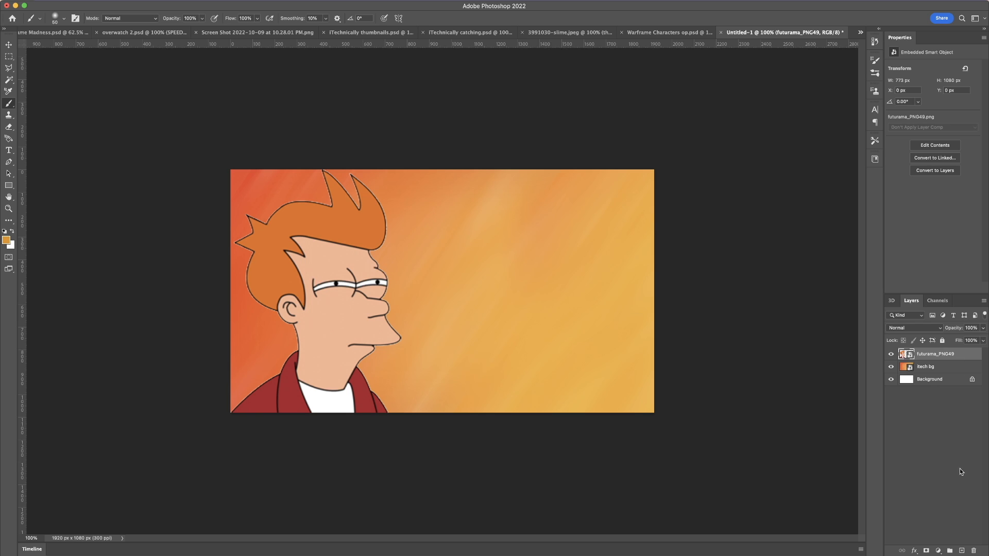
Step: Add a new layer above futurama_PNG49 and enlarge the soft brush to 100 px
{"action": "left_click", "coordinate": [962, 550]}
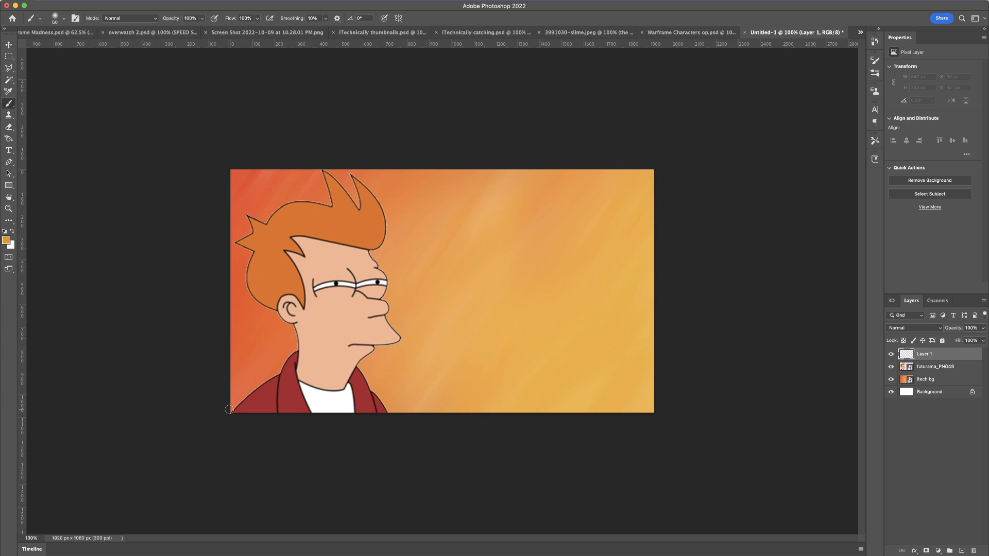
{"action": "key", "text": "bracketright"}
{"action": "key", "text": "bracketright"}
{"action": "key", "text": "bracketright"}
{"action": "key", "text": "bracketright"}
Step: Paint orange strokes on Layer 1 all along the character's outline, from the back shoulder over the hair and down the face
{"action": "mouse_move", "coordinate": [230, 409]}
{"action": "left_mouse_down"}
{"action": "mouse_move", "coordinate": [295, 348]}
{"action": "mouse_move", "coordinate": [274, 313]}
{"action": "left_mouse_up"}
{"action": "left_click", "coordinate": [291, 328]}
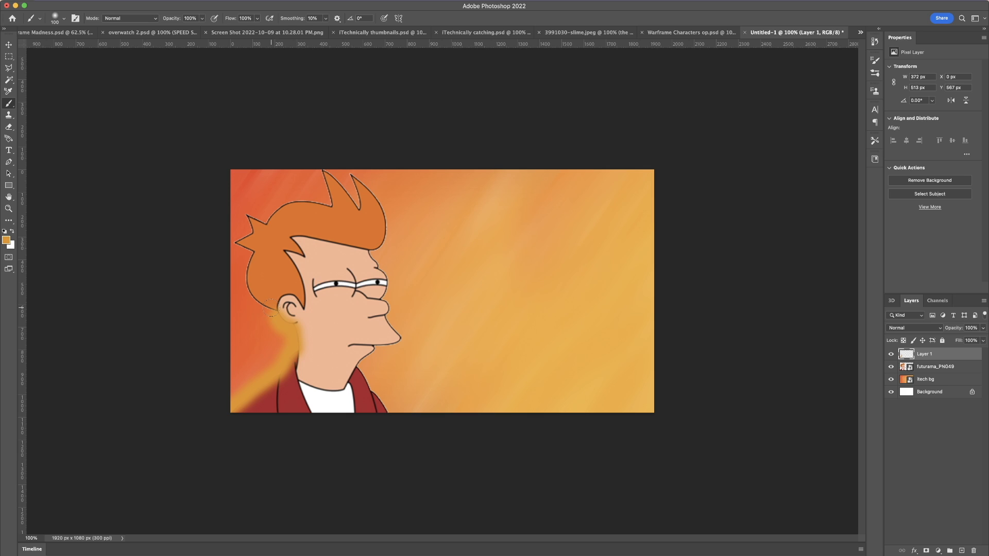
{"action": "mouse_move", "coordinate": [273, 311]}
{"action": "left_mouse_down"}
{"action": "mouse_move", "coordinate": [248, 285]}
{"action": "mouse_move", "coordinate": [257, 252]}
{"action": "mouse_move", "coordinate": [235, 240]}
{"action": "mouse_move", "coordinate": [253, 233]}
{"action": "mouse_move", "coordinate": [247, 212]}
{"action": "mouse_move", "coordinate": [268, 224]}
{"action": "mouse_move", "coordinate": [296, 206]}
{"action": "mouse_move", "coordinate": [330, 209]}
{"action": "mouse_move", "coordinate": [324, 172]}
{"action": "left_mouse_up"}
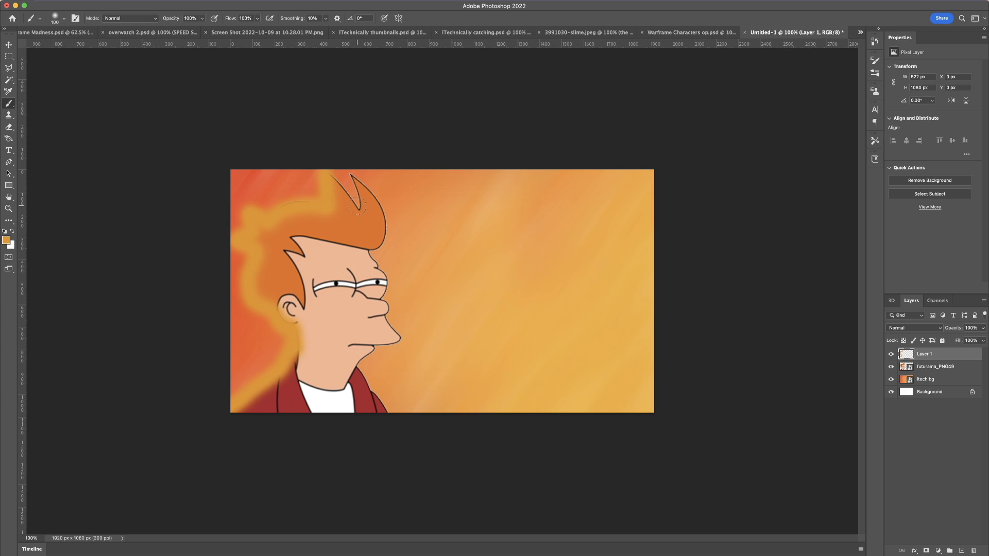
{"action": "left_click_drag", "start_coordinate": [353, 206], "coordinate": [399, 389]}
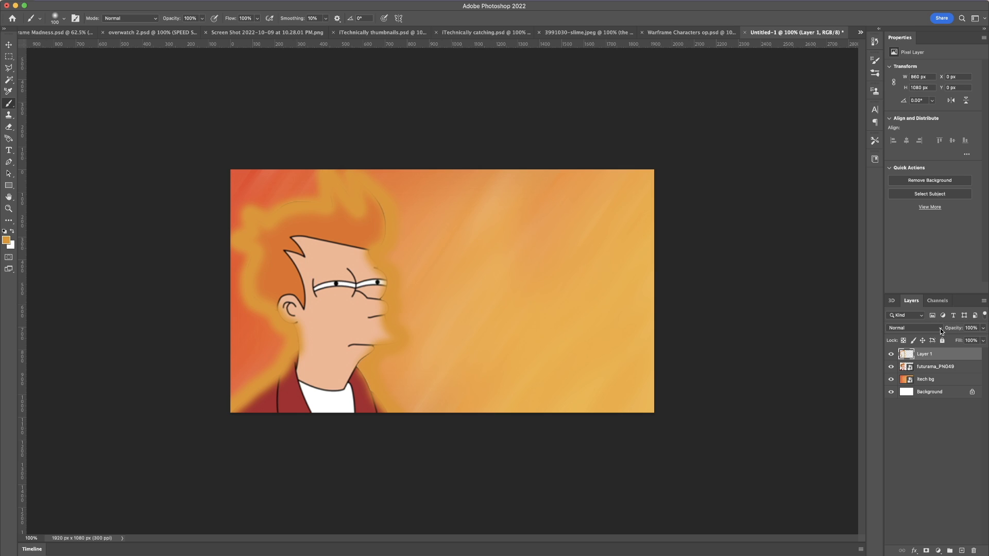
Step: Set Layer 1's blend mode to Screen and lower its opacity to 53%
{"action": "left_click", "coordinate": [922, 330]}
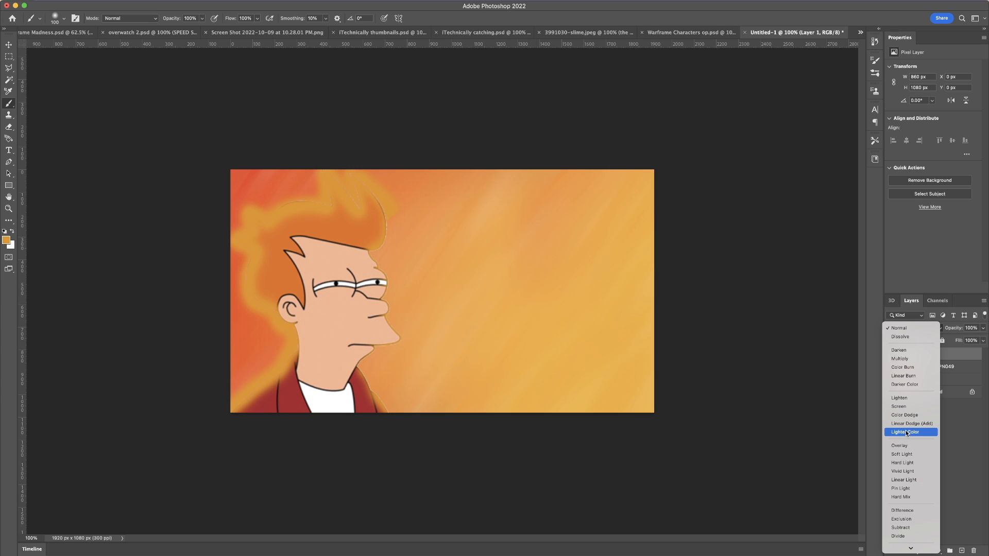
{"action": "left_click", "coordinate": [922, 410]}
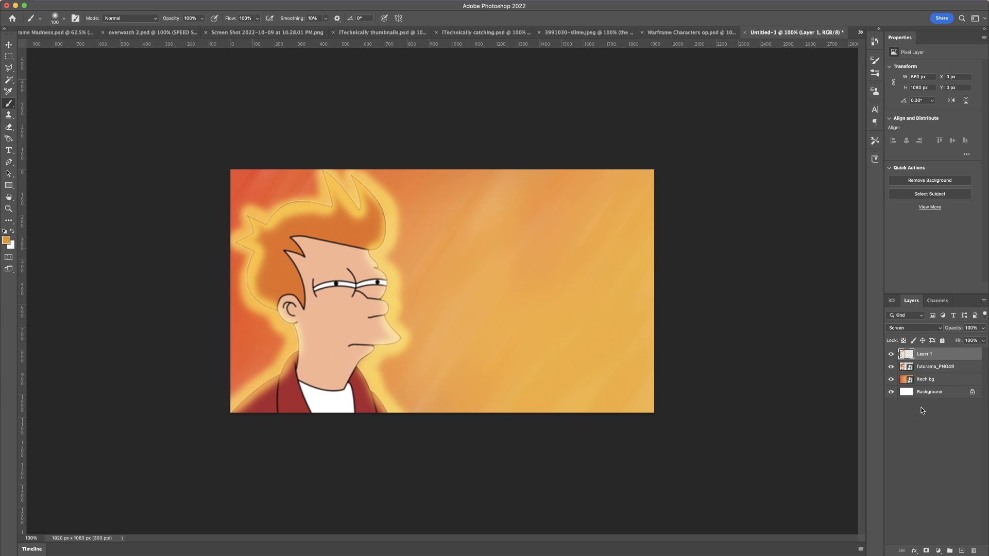
{"action": "left_click", "coordinate": [983, 341]}
{"action": "left_click_drag", "start_coordinate": [983, 339], "coordinate": [964, 342]}
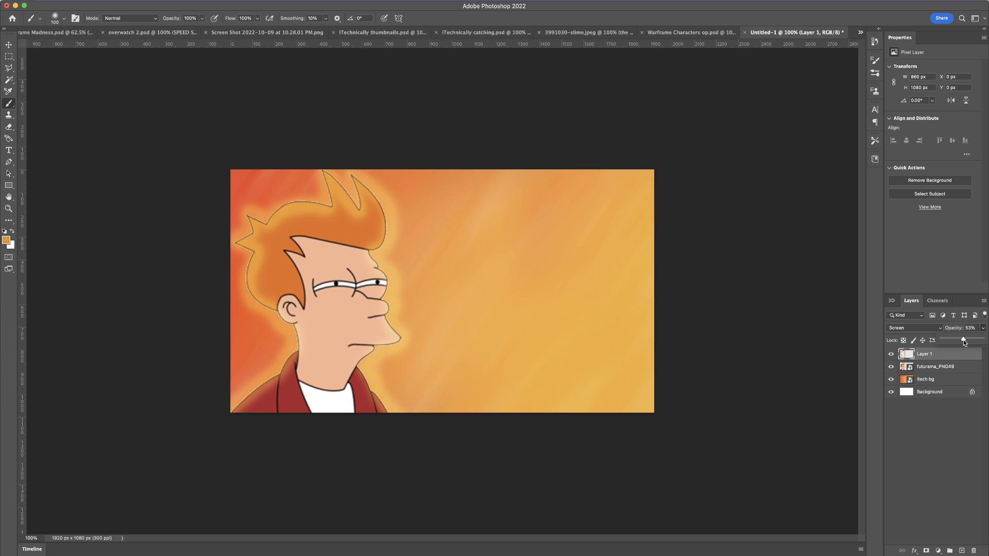
Step: Free-transform the glow on Layer 1 to 95% width, keeping its left edge in place, and raise the layer's opacity slightly
{"action": "left_click", "coordinate": [956, 366]}
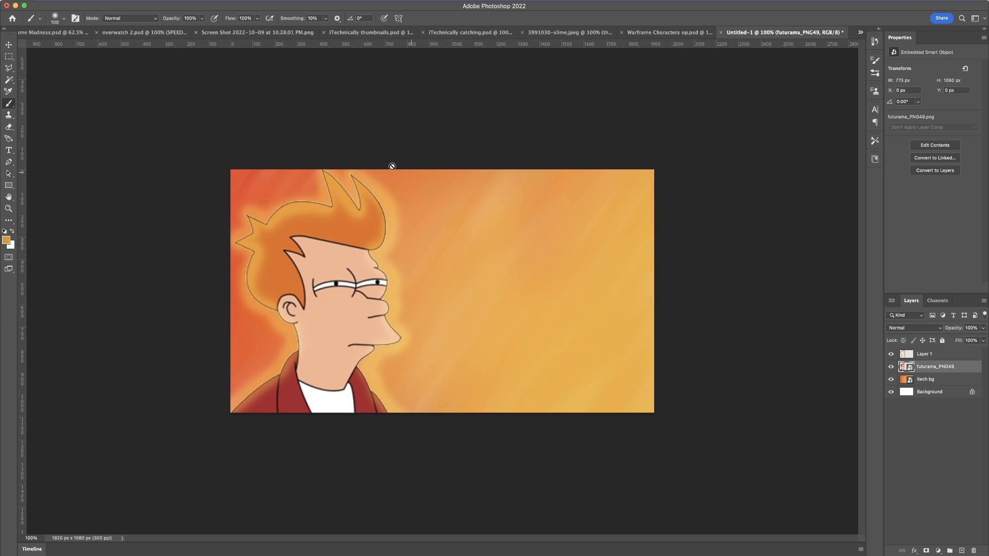
{"action": "left_click", "coordinate": [8, 46]}
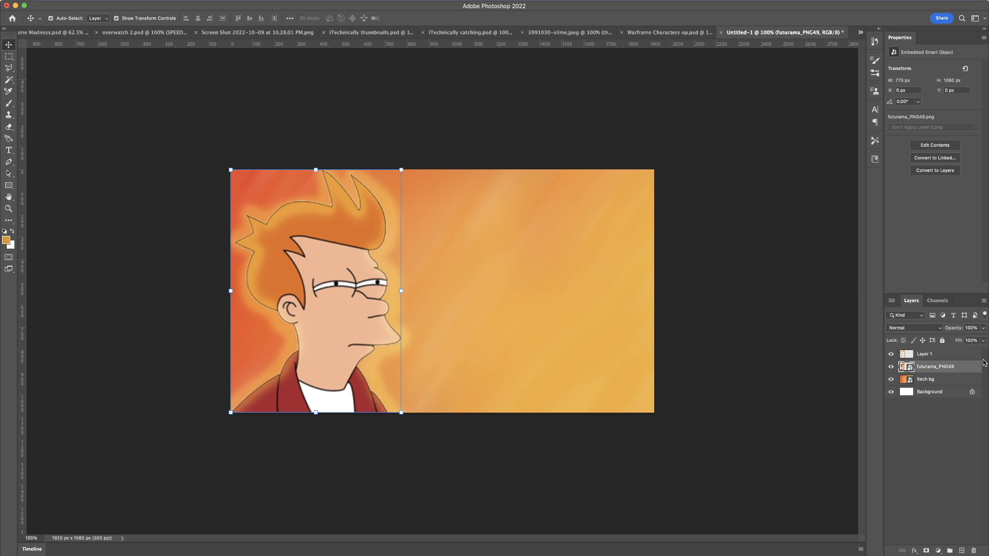
{"action": "left_click", "coordinate": [946, 354], "text": "shift"}
{"action": "left_click", "coordinate": [946, 354]}
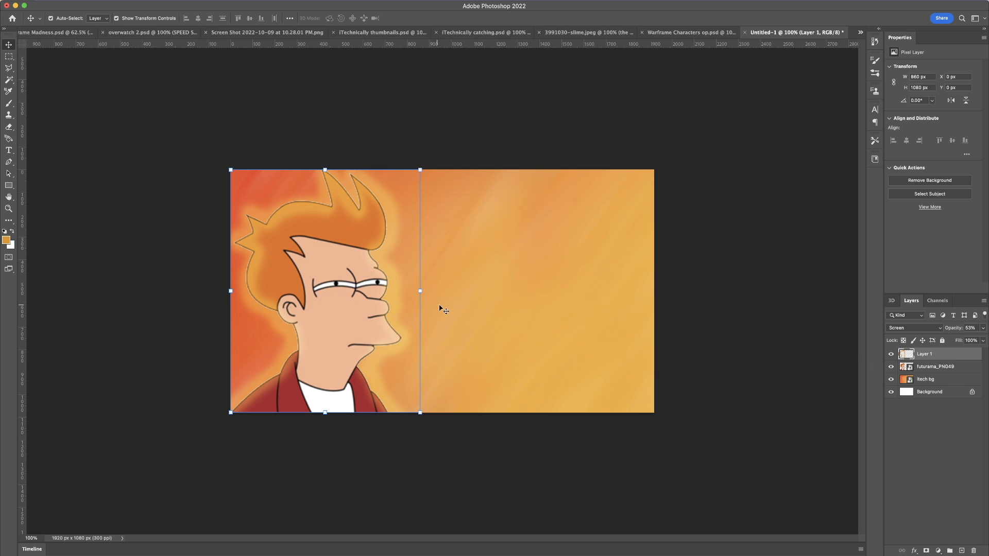
{"action": "key", "text": "super+t"}
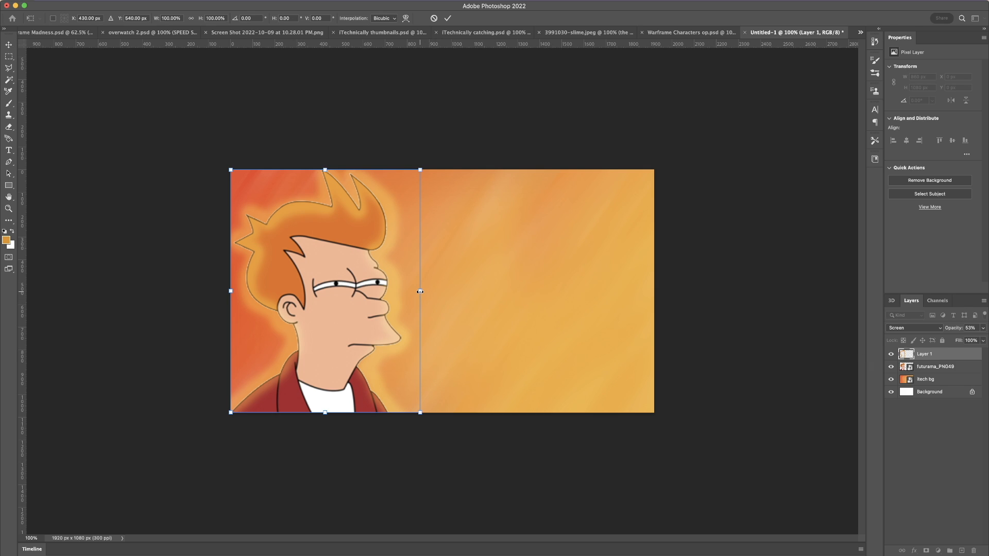
{"action": "left_click_drag", "start_coordinate": [421, 292], "coordinate": [409, 291]}
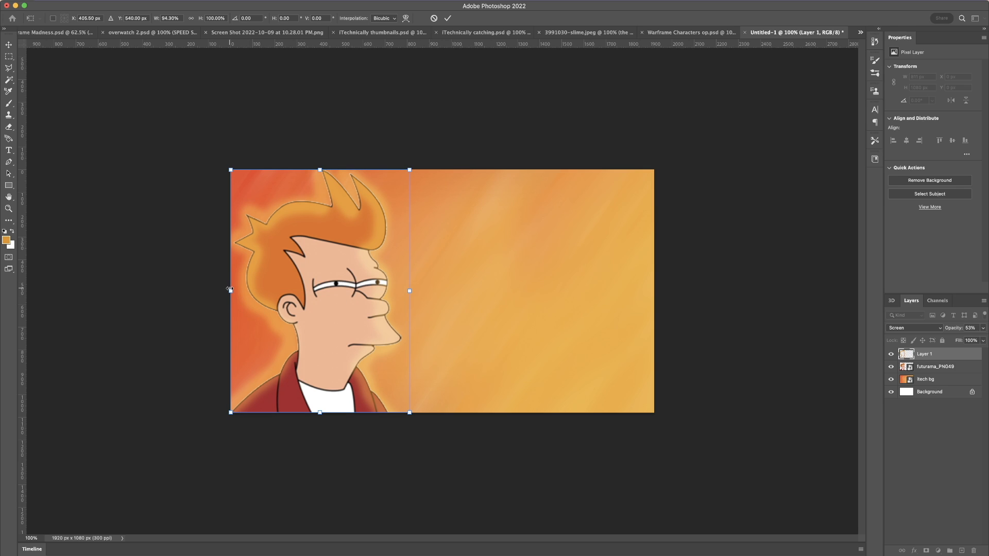
{"action": "left_click_drag", "start_coordinate": [231, 291], "coordinate": [231, 291]}
{"action": "left_click_drag", "start_coordinate": [231, 290], "coordinate": [232, 291]}
{"action": "mouse_move", "coordinate": [411, 286]}
{"action": "left_mouse_down"}
{"action": "mouse_move", "coordinate": [402, 287]}
{"action": "mouse_move", "coordinate": [431, 290]}
{"action": "mouse_move", "coordinate": [412, 291]}
{"action": "left_mouse_up"}
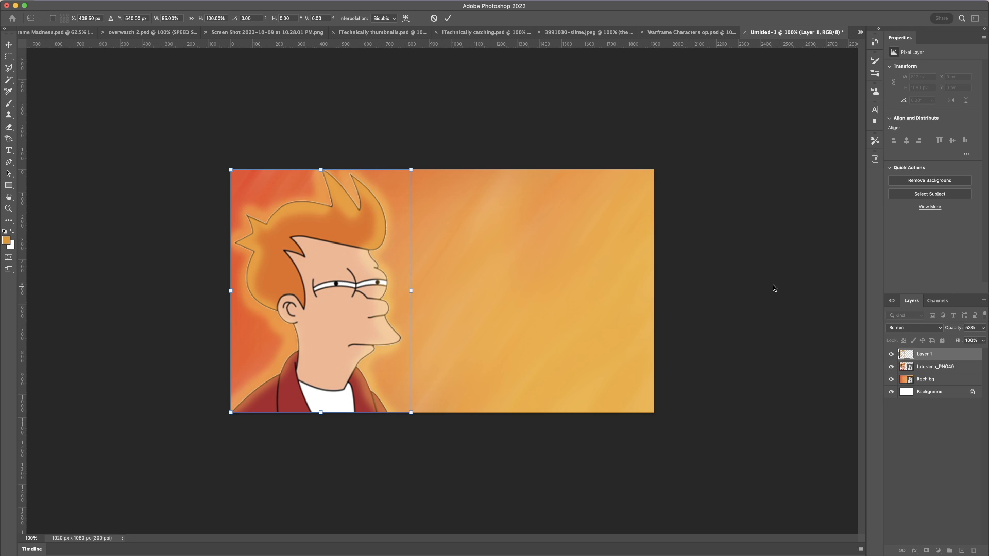
{"action": "key", "text": "Return"}
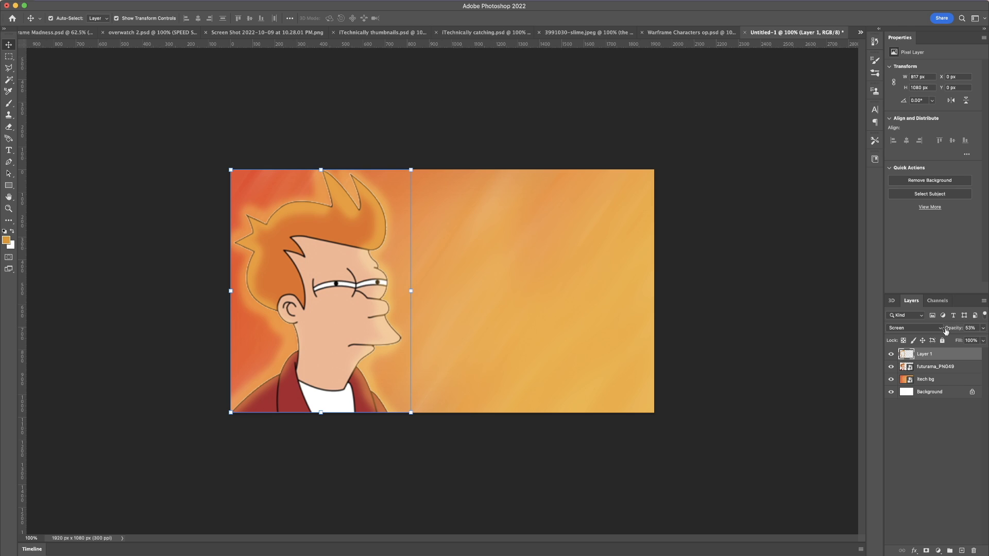
{"action": "left_click", "coordinate": [985, 330]}
{"action": "mouse_move", "coordinate": [961, 341]}
{"action": "left_mouse_down"}
{"action": "mouse_move", "coordinate": [984, 341]}
{"action": "mouse_move", "coordinate": [968, 344]}
{"action": "left_mouse_up"}
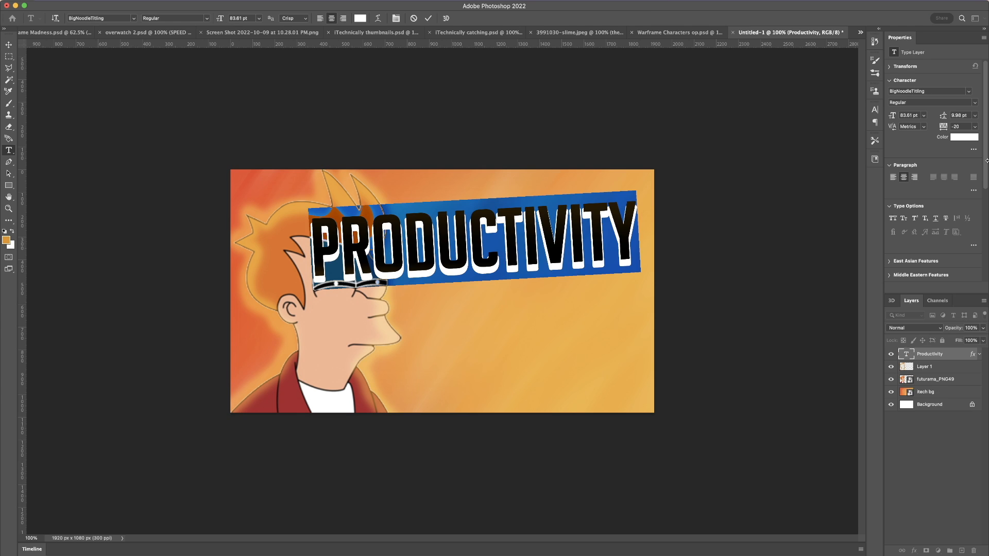
Step: Replace the Productivity title text with "GLOW" and place it slightly further right beside the character
{"action": "type", "text": "G"}
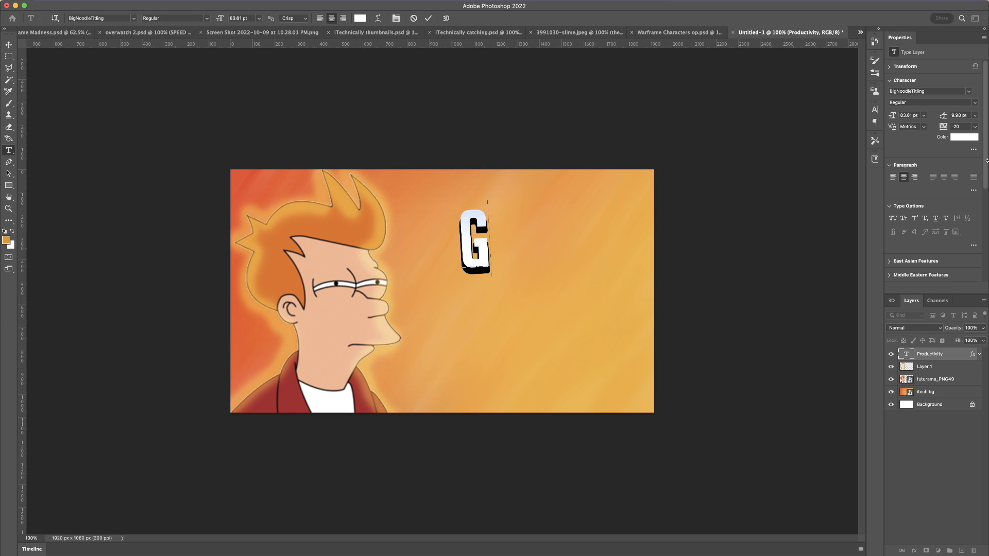
{"action": "type", "text": "LOW"}
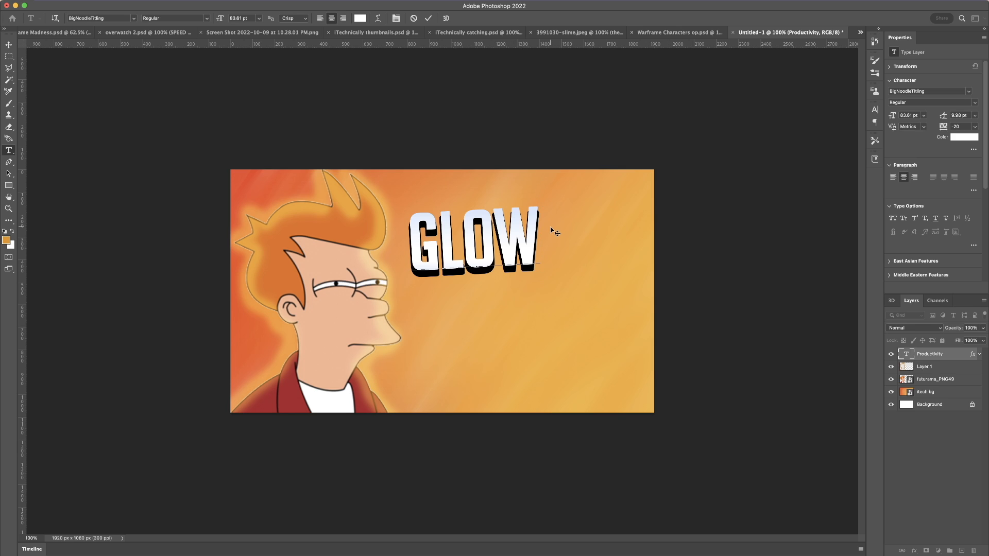
{"action": "left_click_drag", "start_coordinate": [550, 227], "coordinate": [581, 229]}
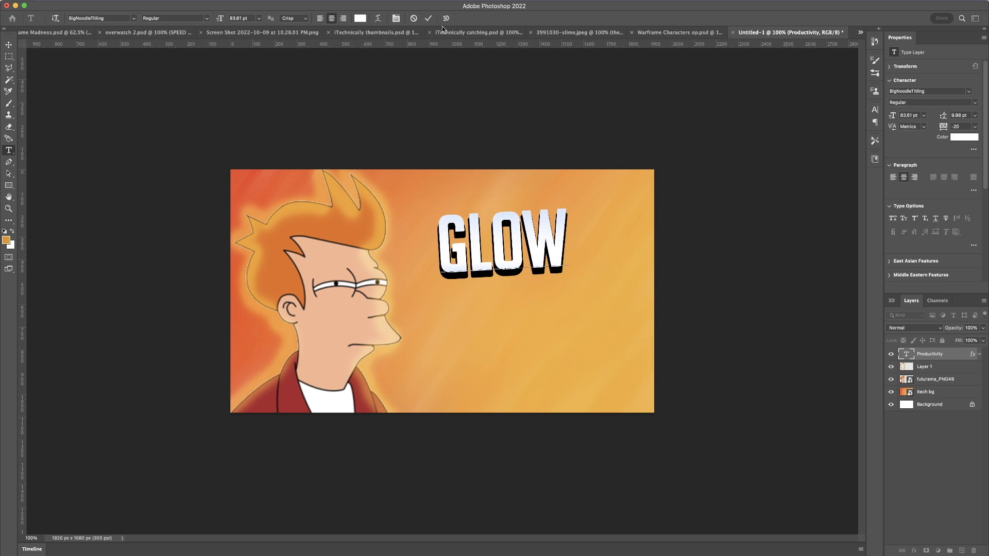
{"action": "left_click", "coordinate": [428, 18]}
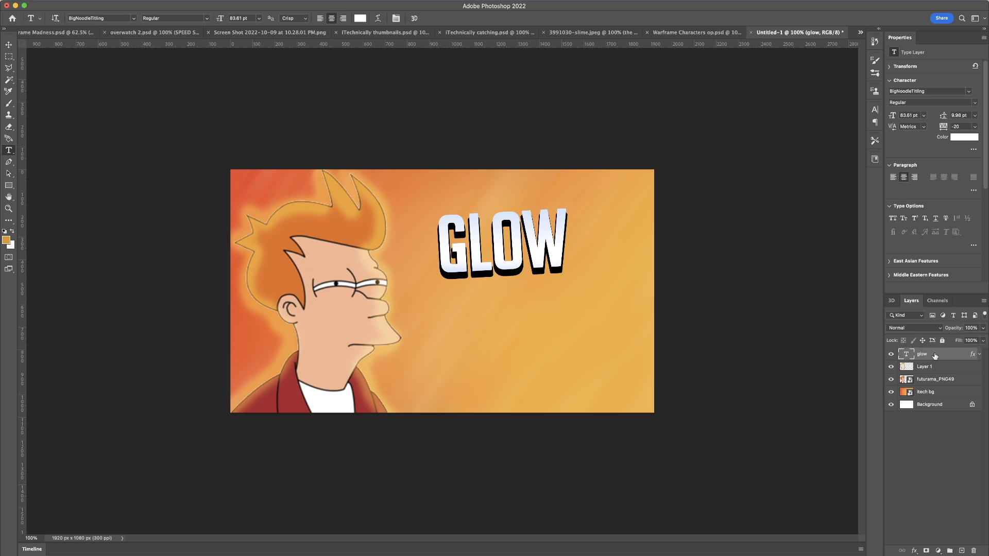
Step: Duplicate the GLOW text layer, change the copy's text to "EFFECT", and place it directly below the word GLOW
{"action": "key", "text": "super+j"}
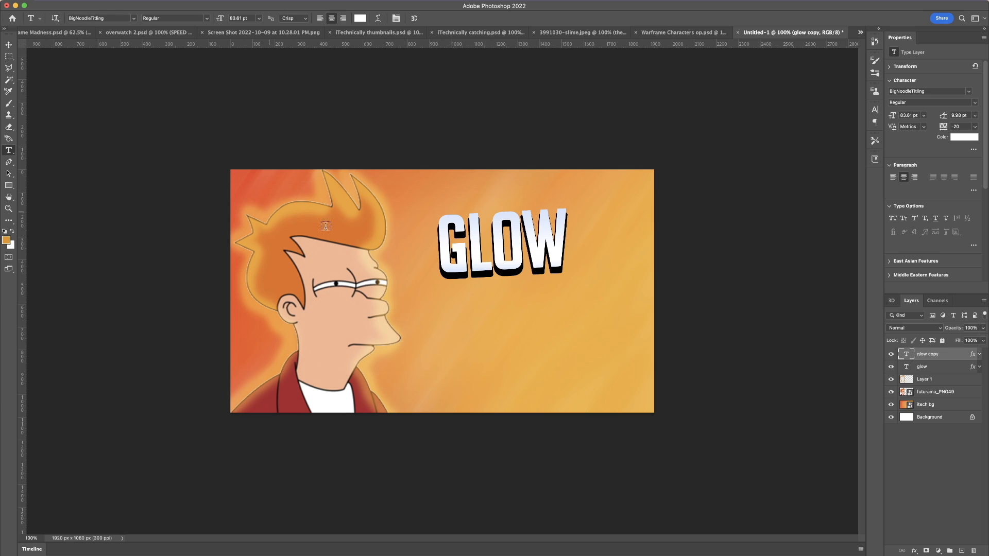
{"action": "left_click", "coordinate": [506, 247]}
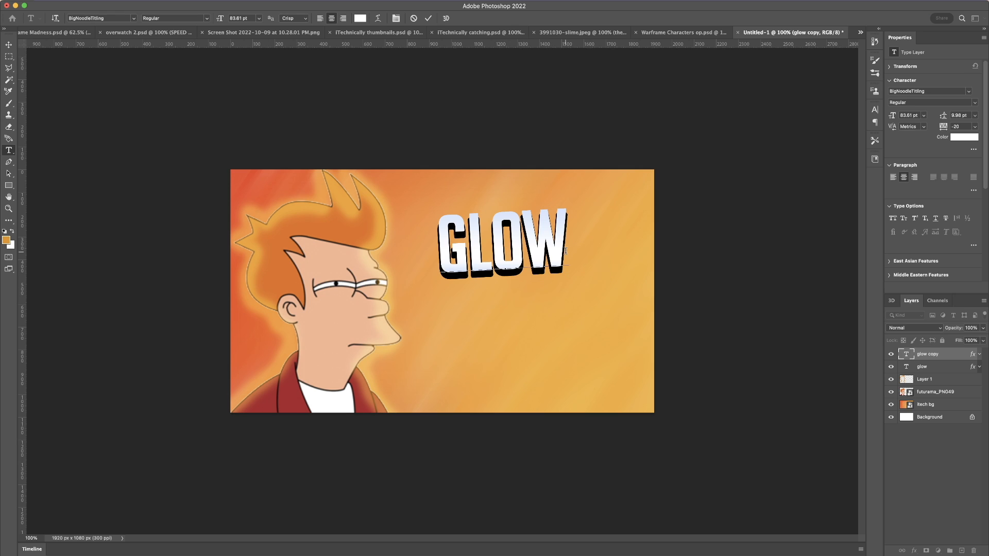
{"action": "left_click_drag", "start_coordinate": [557, 252], "coordinate": [337, 257]}
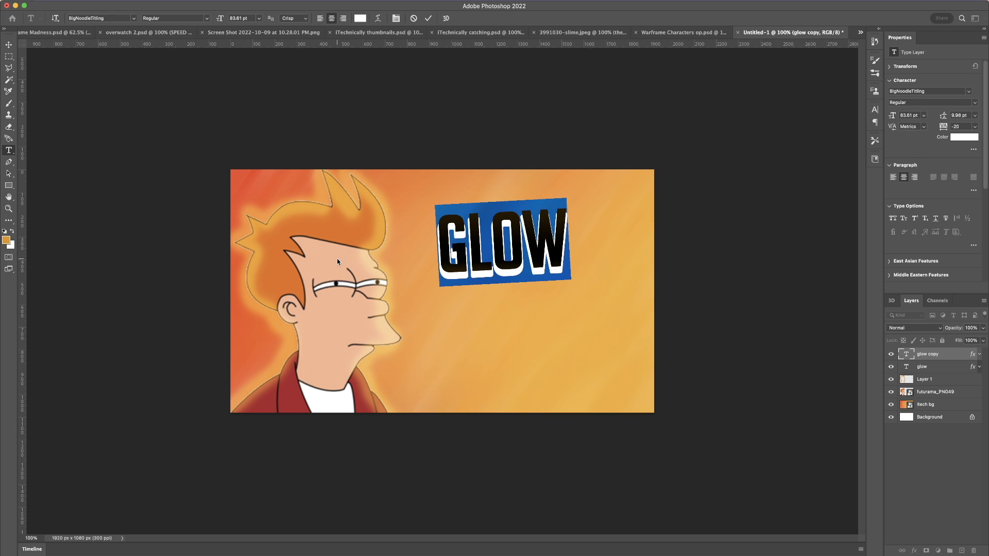
{"action": "key", "text": "BackSpace"}
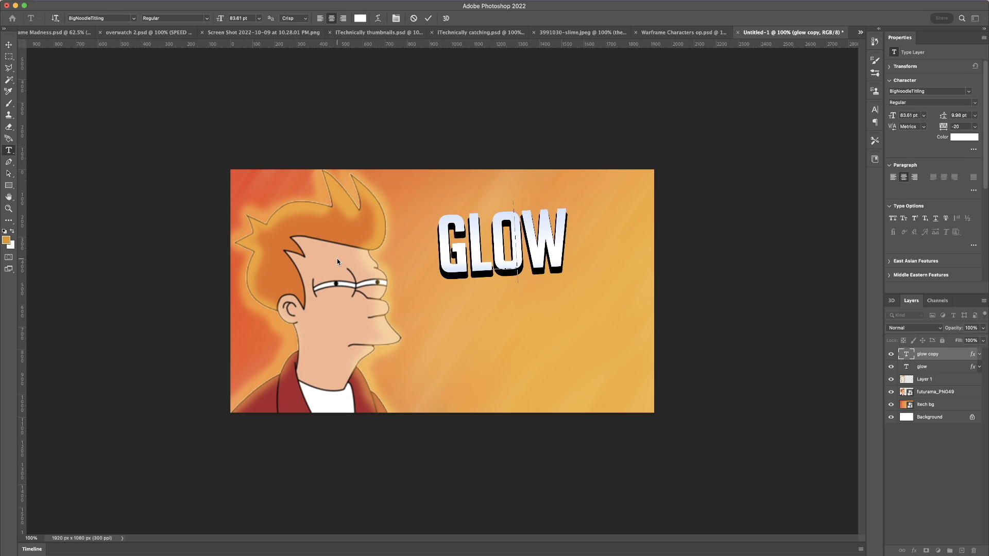
{"action": "type", "text": "effect"}
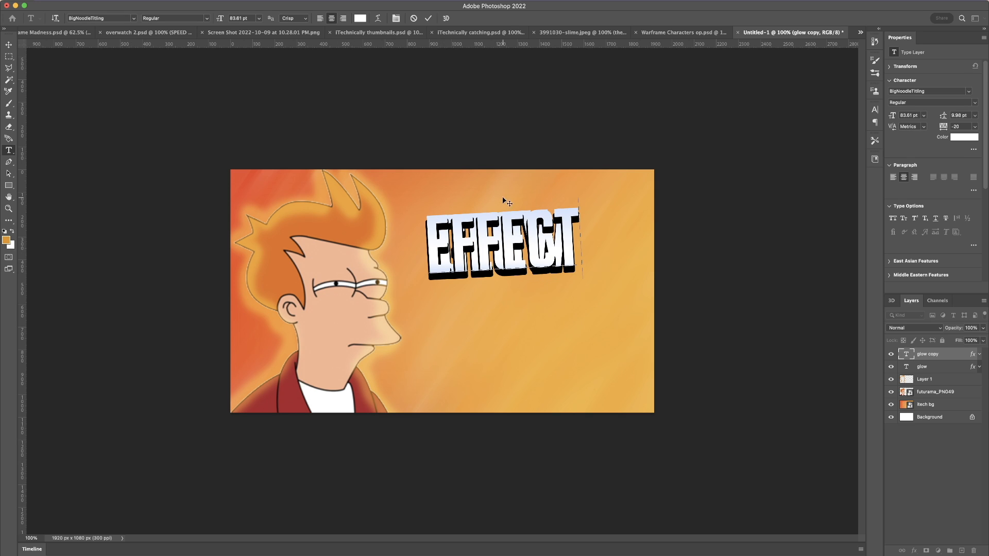
{"action": "left_click_drag", "start_coordinate": [508, 201], "coordinate": [510, 272]}
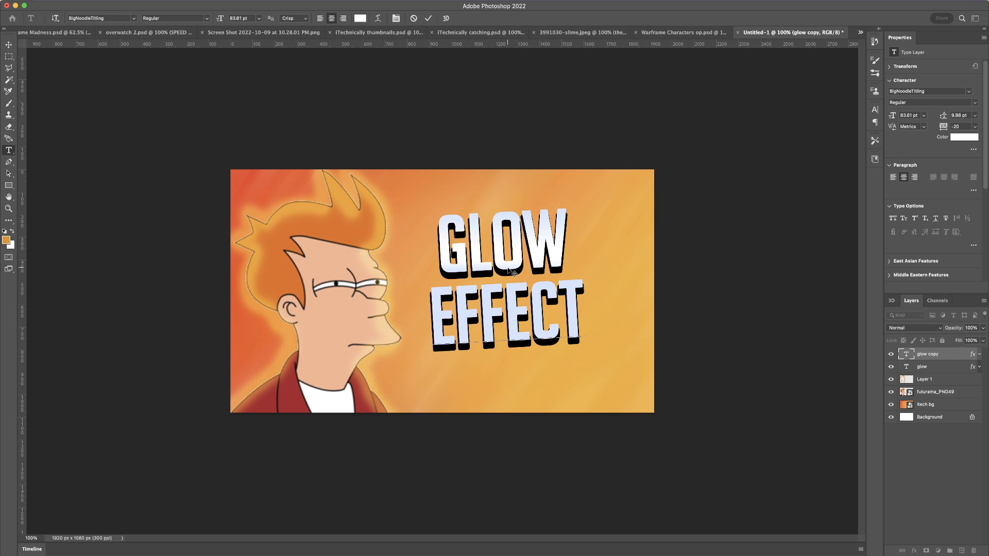
{"action": "left_click", "coordinate": [428, 23]}
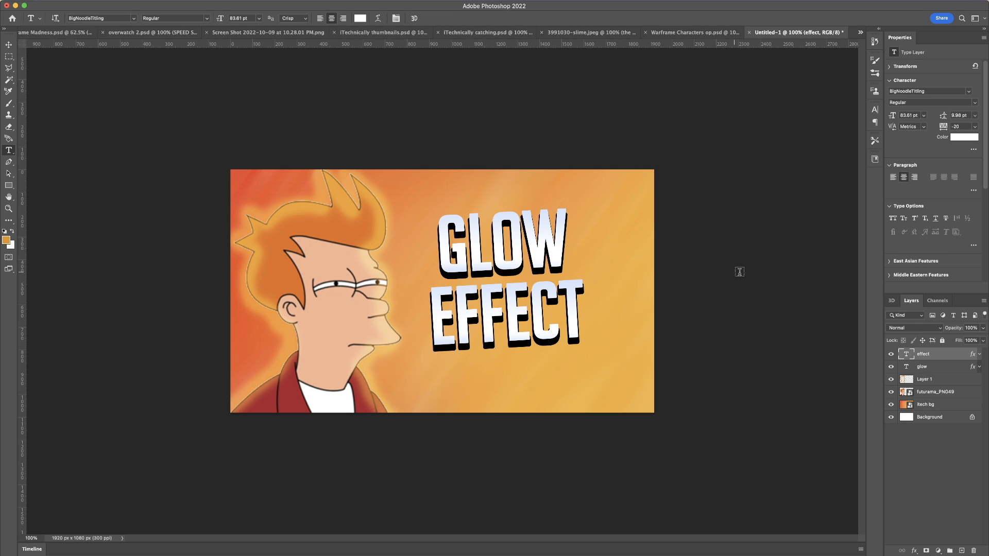
Step: Group the glow and effect text layers together and expand the new group
{"action": "left_click", "coordinate": [945, 368]}
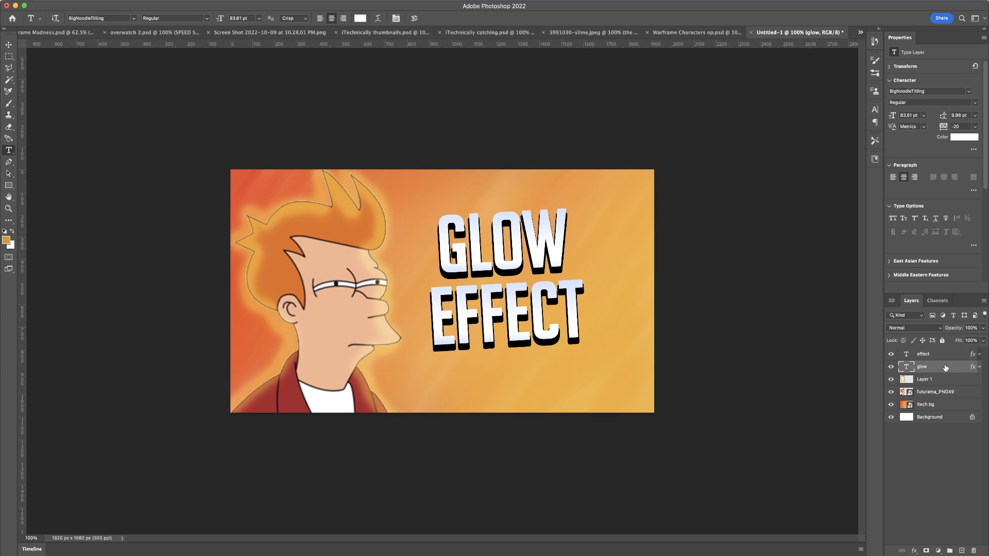
{"action": "left_click", "coordinate": [947, 357], "text": "shift"}
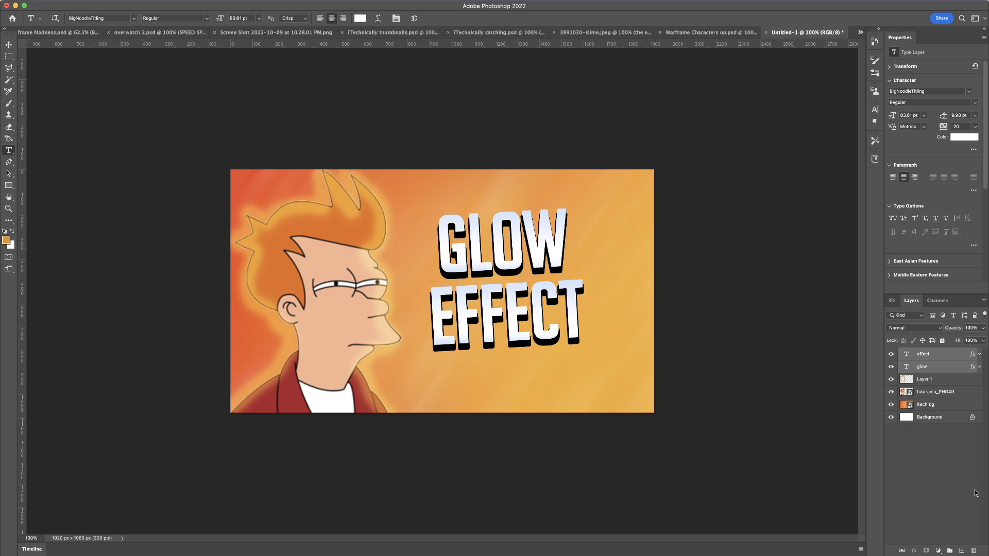
{"action": "left_click", "coordinate": [951, 550]}
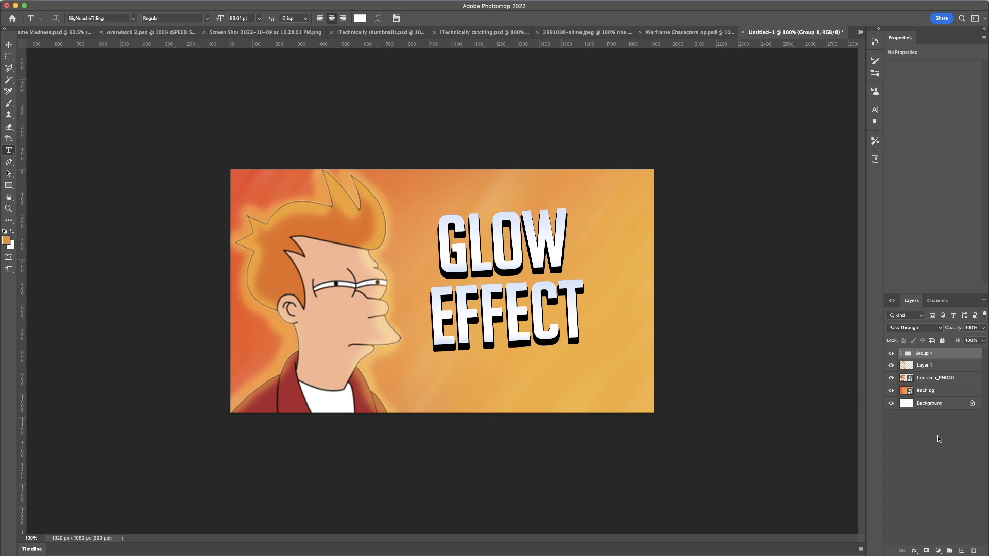
{"action": "left_click", "coordinate": [902, 353]}
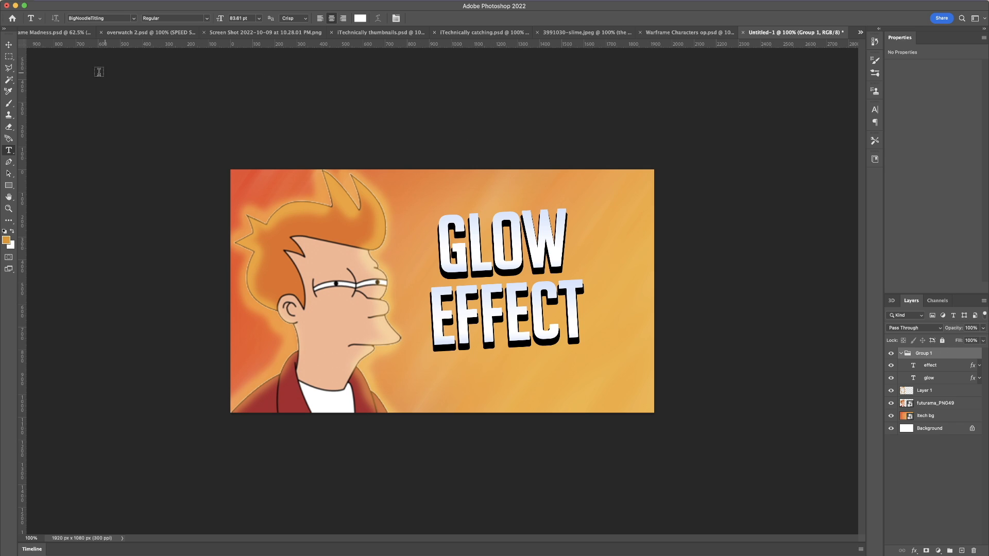
Step: Scale the title group up proportionally to about 129%, keeping its left edge in place beside the character
{"action": "left_click", "coordinate": [11, 44]}
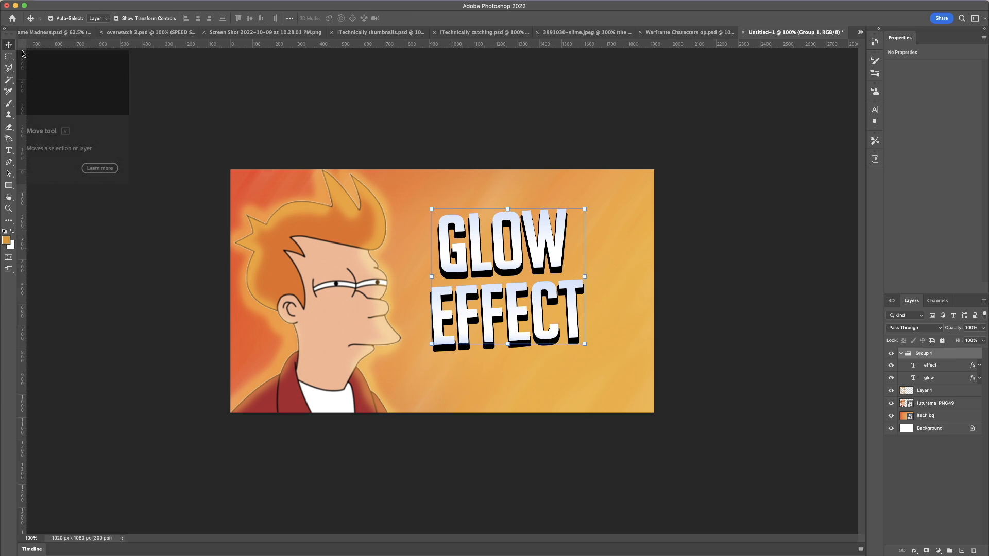
{"action": "left_click", "coordinate": [583, 277]}
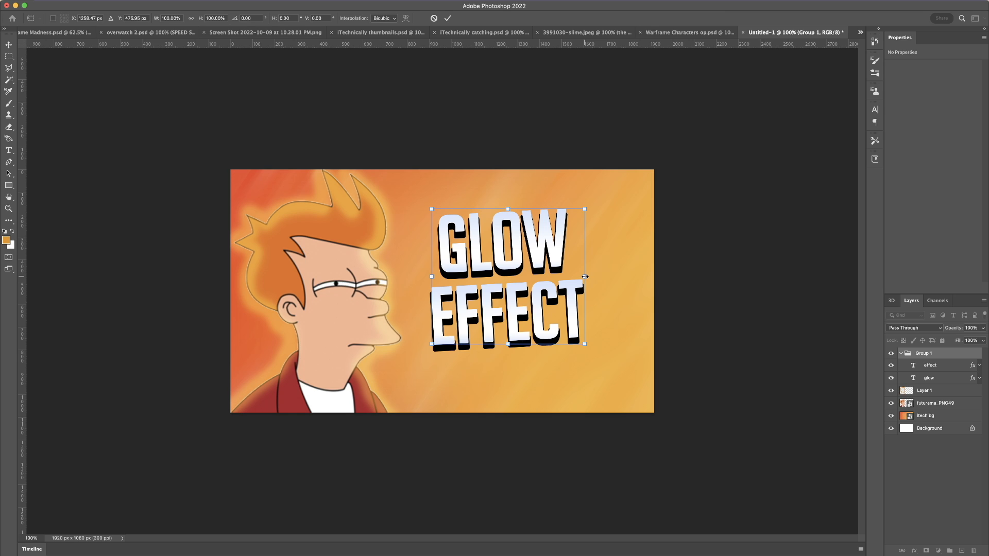
{"action": "left_click_drag", "start_coordinate": [585, 277], "coordinate": [629, 276]}
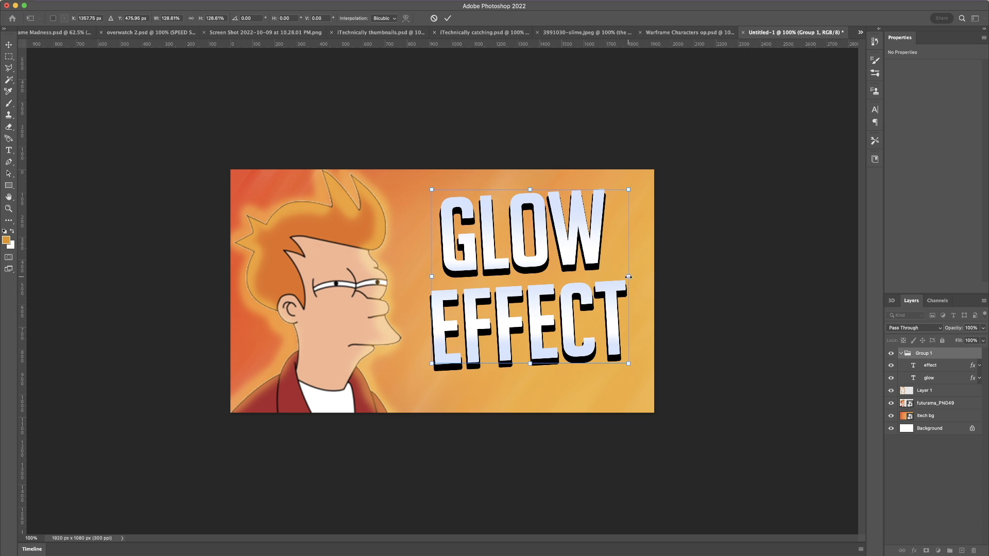
{"action": "left_click", "coordinate": [449, 18]}
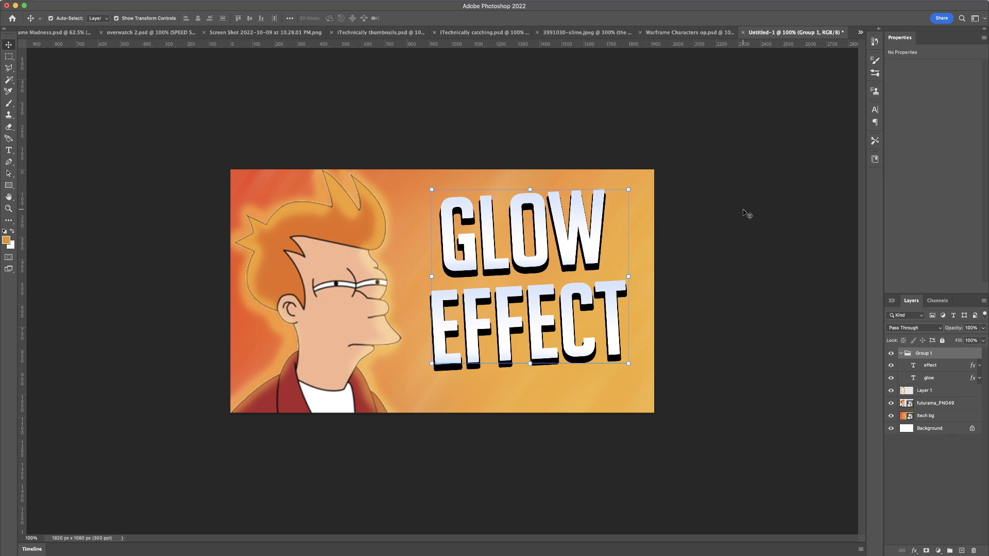
Step: Convert the glow and effect text layers inside Group 1 into a single smart object
{"action": "left_click", "coordinate": [944, 378]}
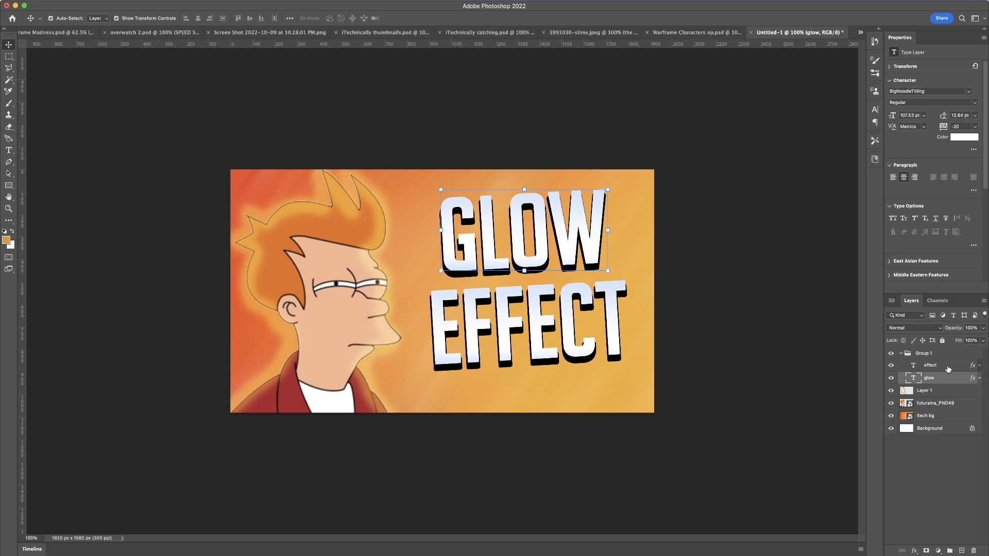
{"action": "left_click", "coordinate": [948, 368], "text": "super"}
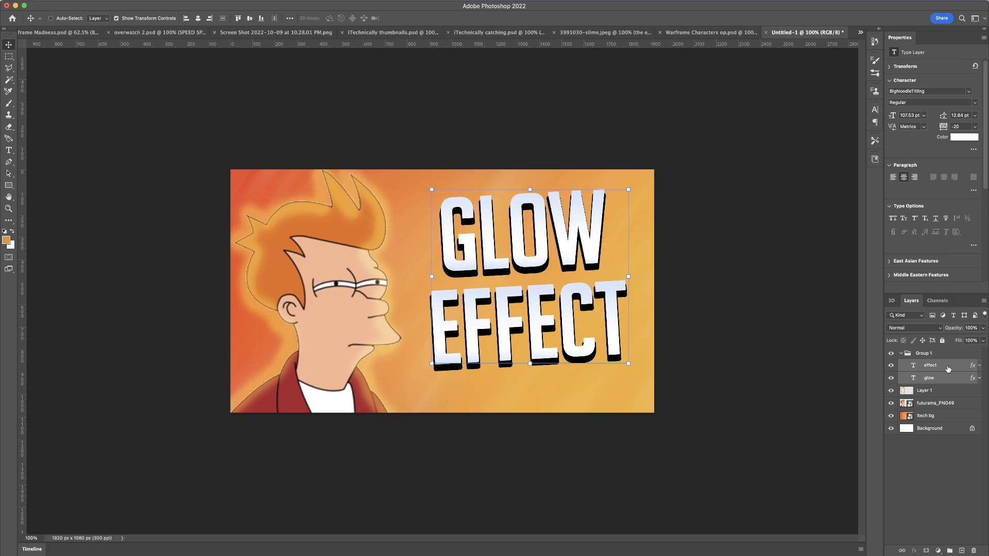
{"action": "right_click", "coordinate": [948, 366]}
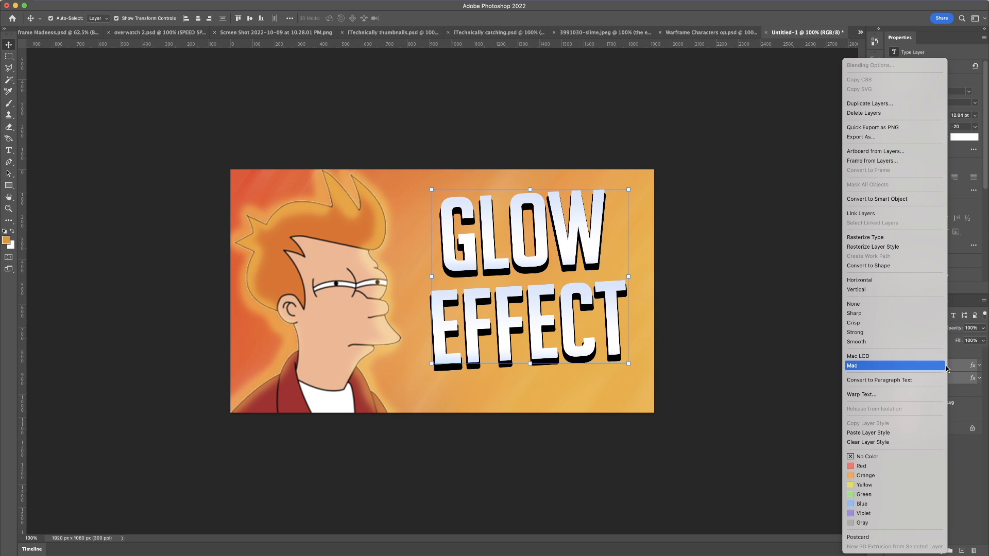
{"action": "left_click", "coordinate": [906, 199]}
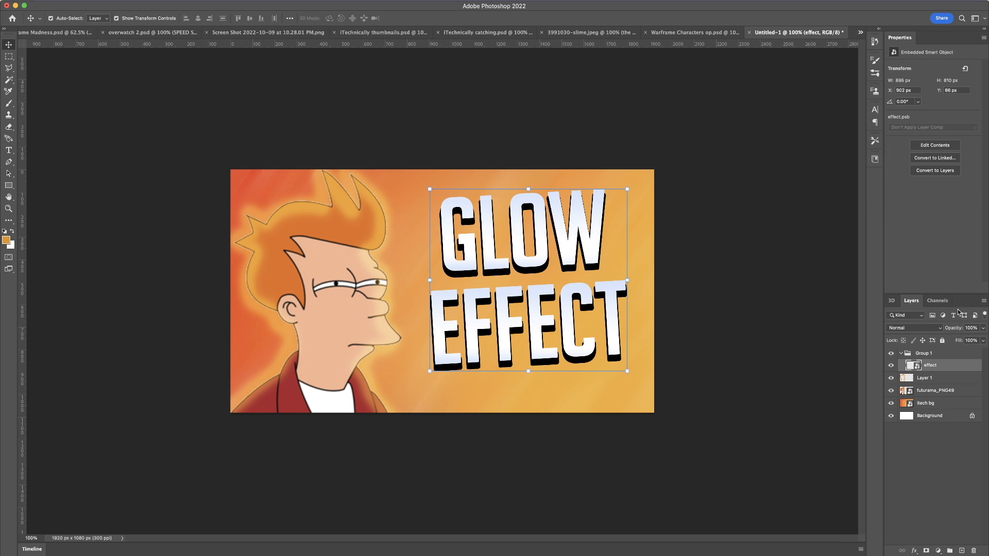
Step: Apply a Gaussian Blur smart filter with a radius of 0.5 pixels to the effect smart object
{"action": "key", "text": "super+minus"}
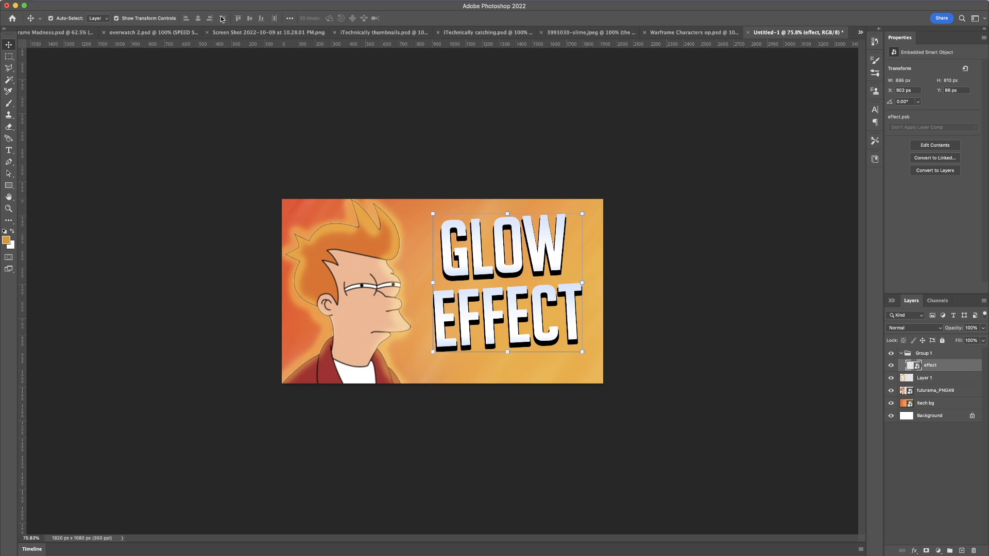
{"action": "left_click", "coordinate": [209, 1]}
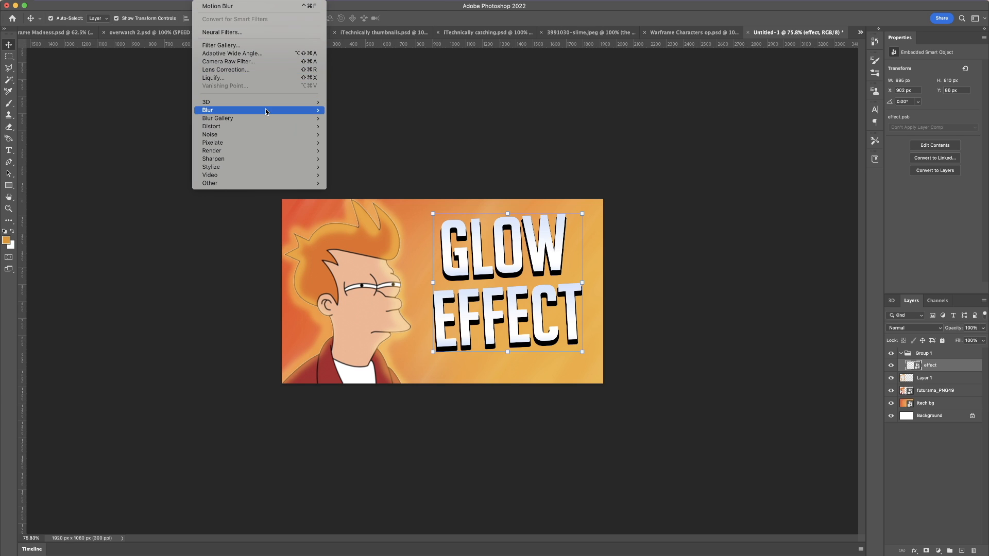
{"action": "mouse_move", "coordinate": [268, 111]}
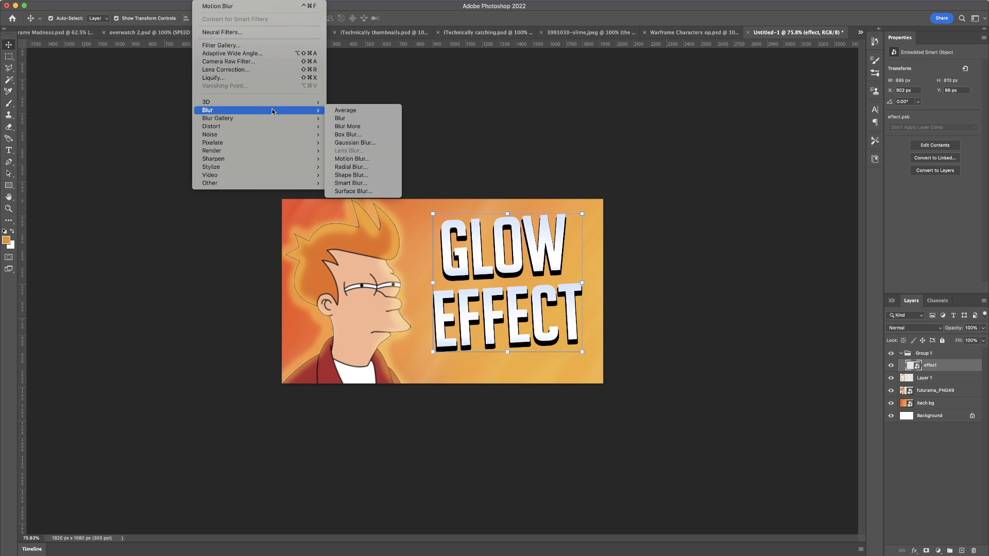
{"action": "left_click", "coordinate": [372, 143]}
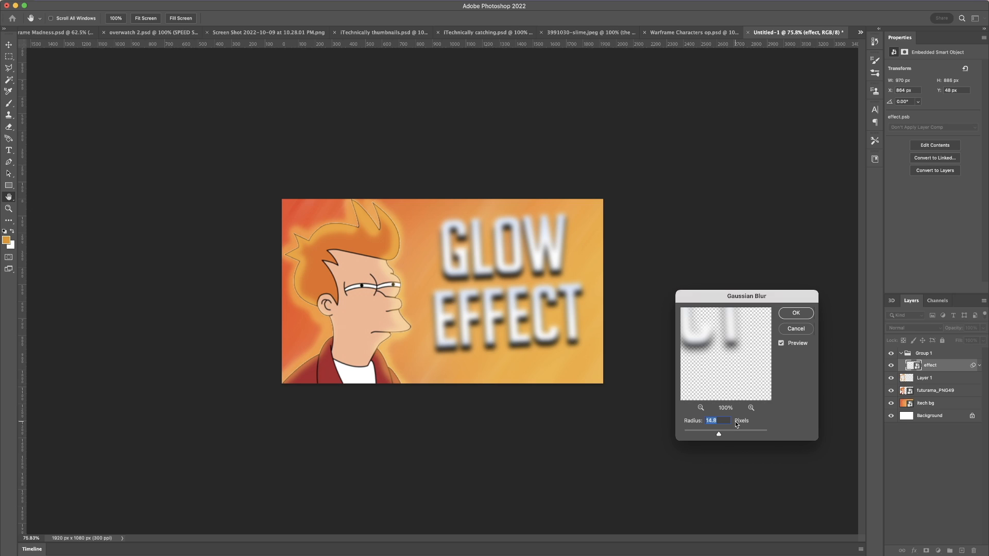
{"action": "type", "text": "5"}
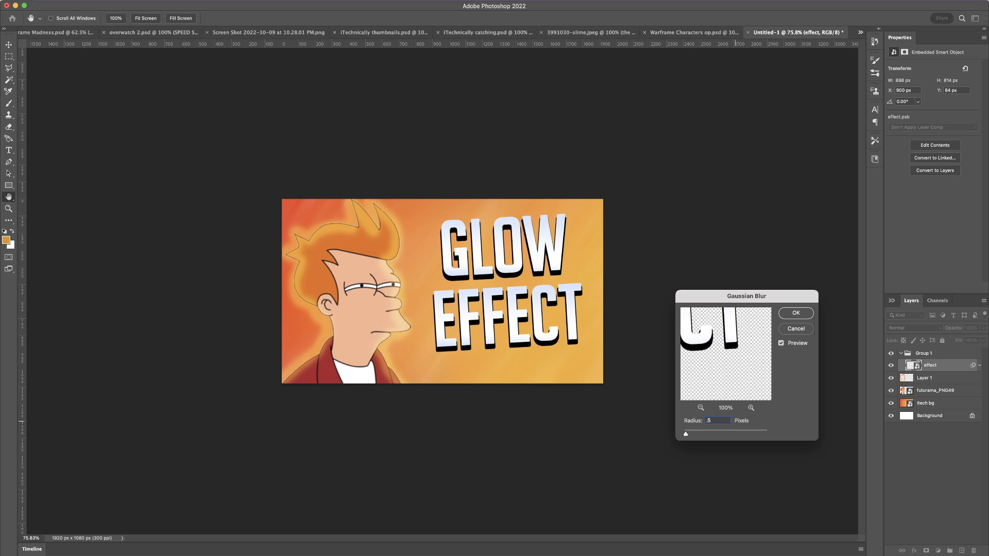
{"action": "key", "text": "Return"}
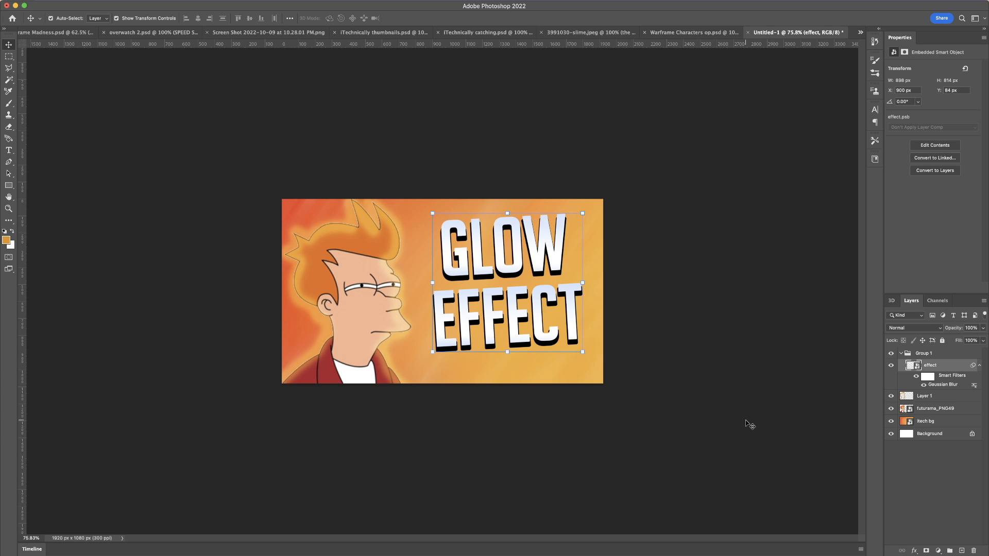
Step: Duplicate the blurred effect smart object five times within the group
{"action": "key", "text": "super"}
{"action": "key", "text": "super+j"}
{"action": "key", "text": "super+j"}
{"action": "key", "text": "super+j"}
{"action": "key", "text": "super+j"}
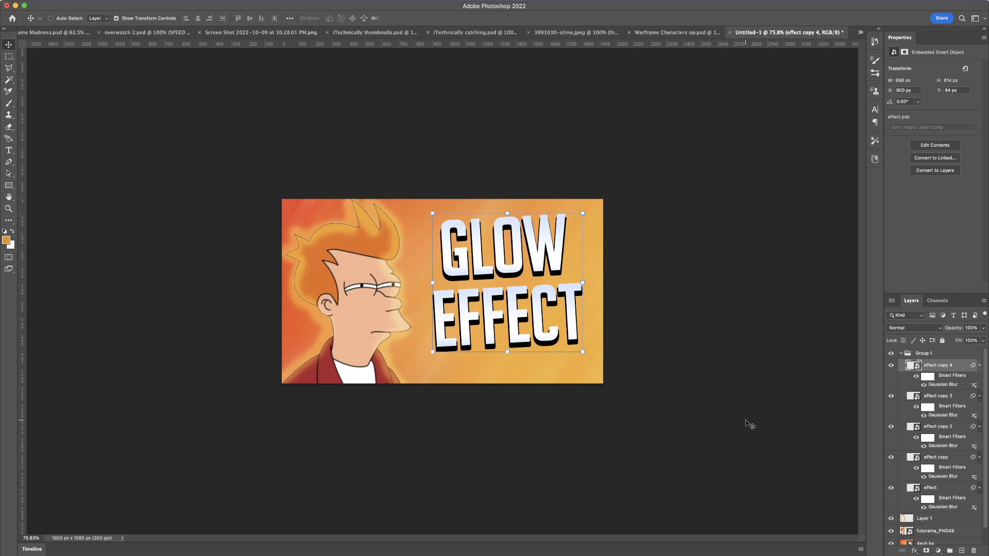
{"action": "key", "text": "super+j"}
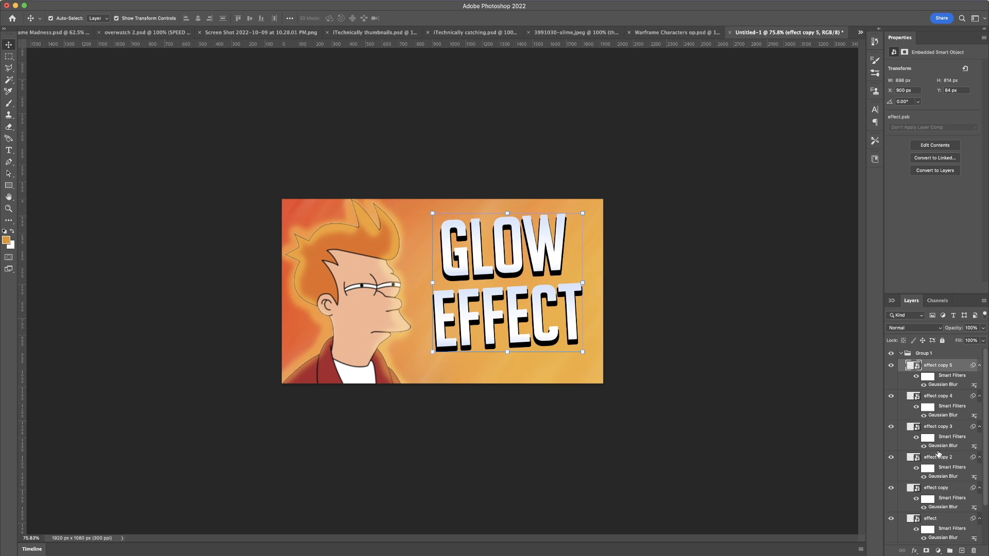
Step: Set the Gaussian Blur radius to 3 pixels on effect copy and to 5 pixels on effect copy 2
{"action": "double_click", "coordinate": [946, 509]}
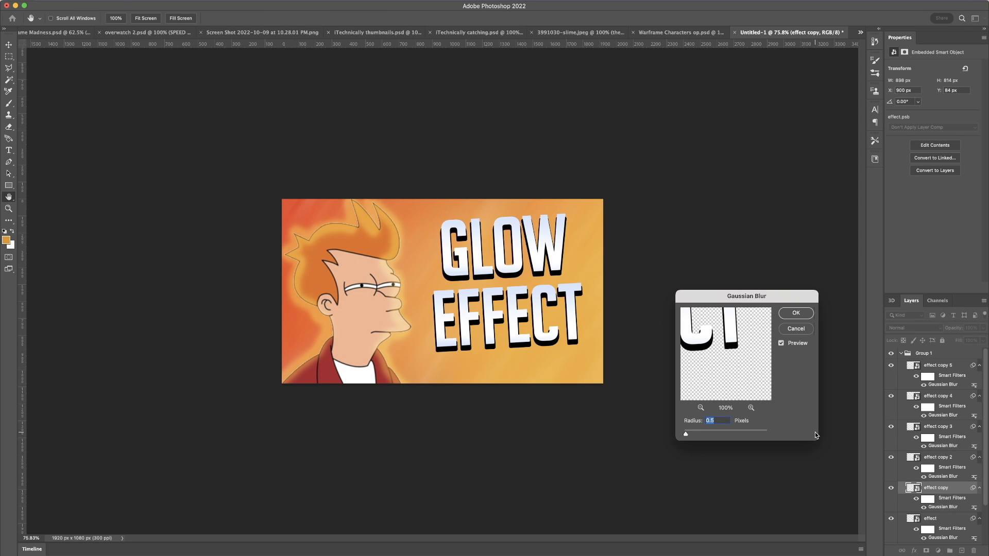
{"action": "type", "text": "3"}
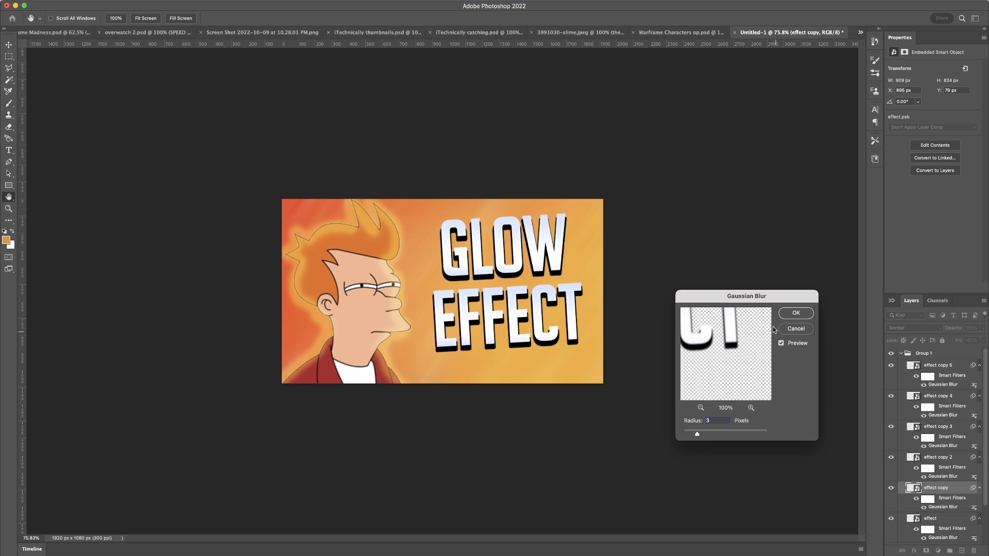
{"action": "left_click", "coordinate": [796, 313]}
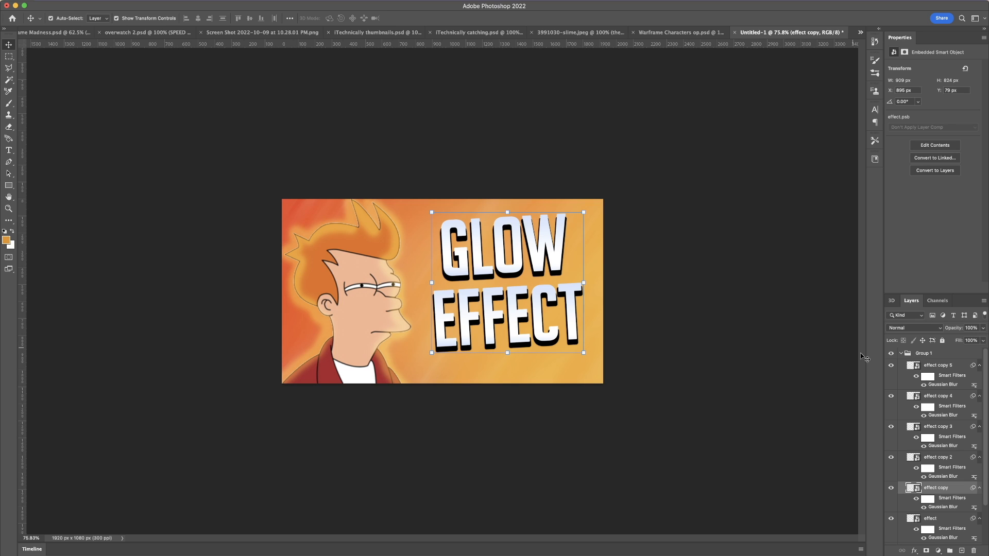
{"action": "double_click", "coordinate": [950, 478]}
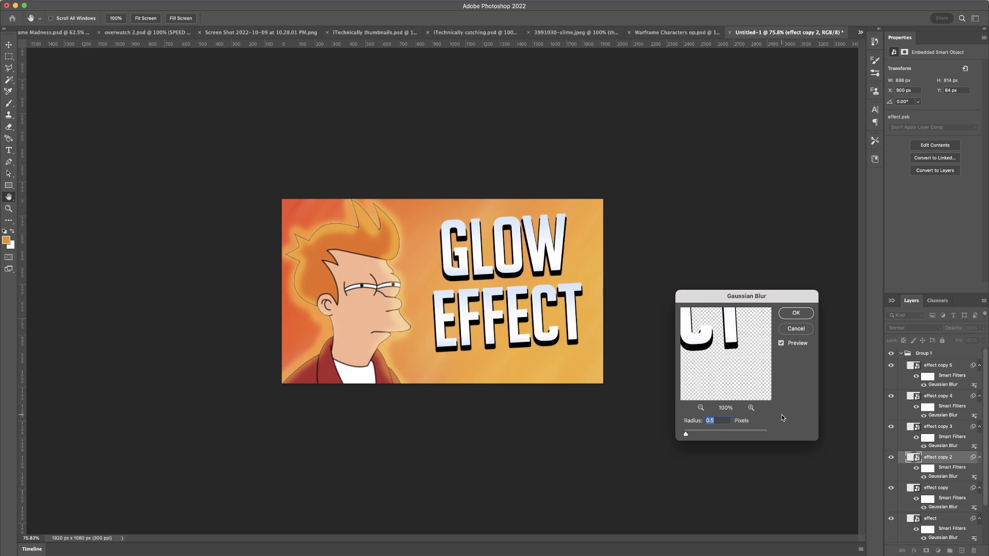
{"action": "type", "text": "5"}
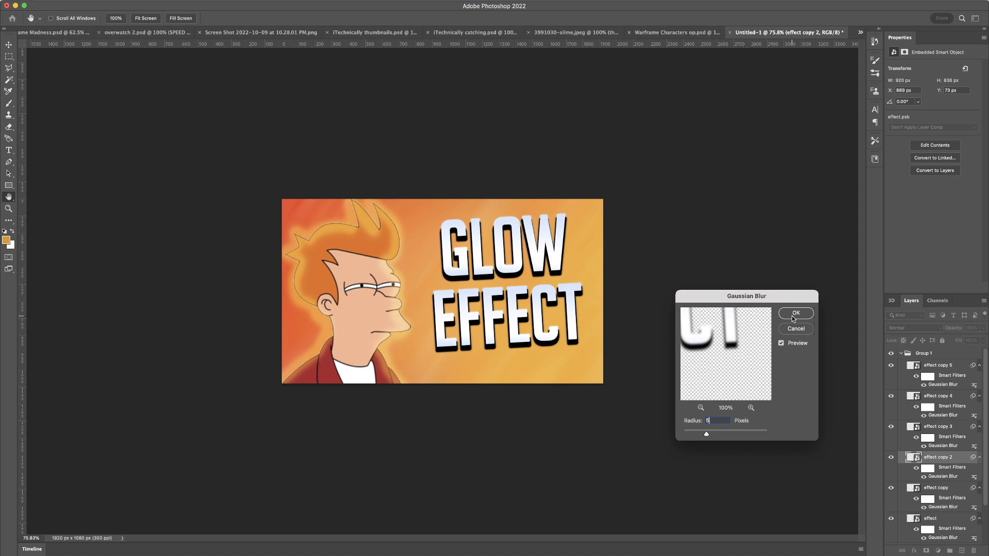
{"action": "left_click", "coordinate": [795, 313]}
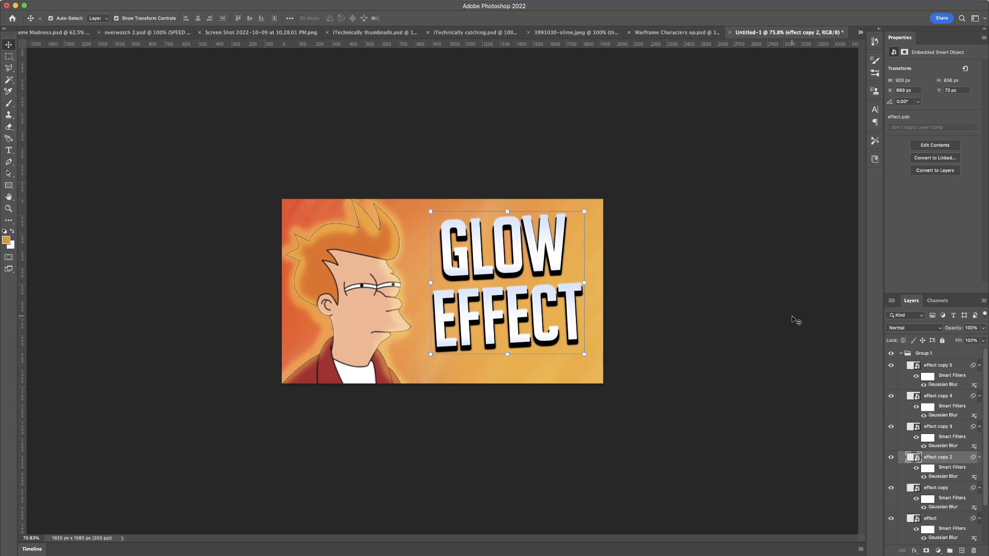
Step: Set the Gaussian Blur radius to 7 pixels on effect copy 3 and to 9 pixels on effect copy 4
{"action": "double_click", "coordinate": [943, 446]}
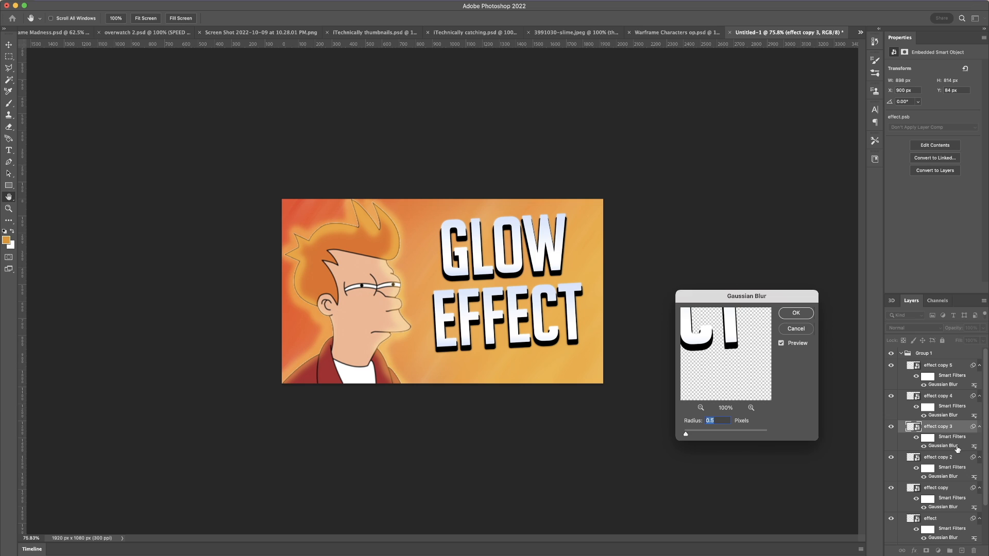
{"action": "type", "text": "7"}
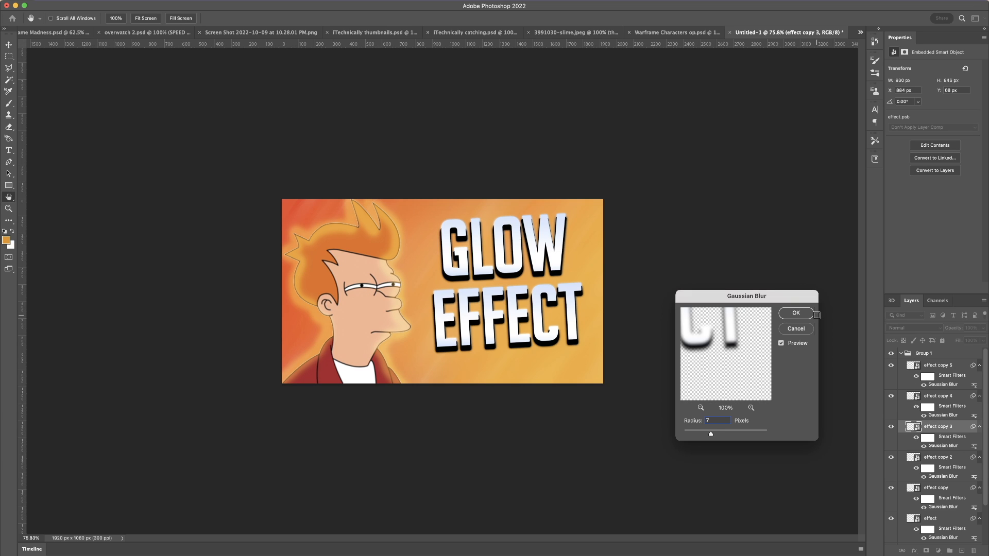
{"action": "left_click", "coordinate": [784, 313]}
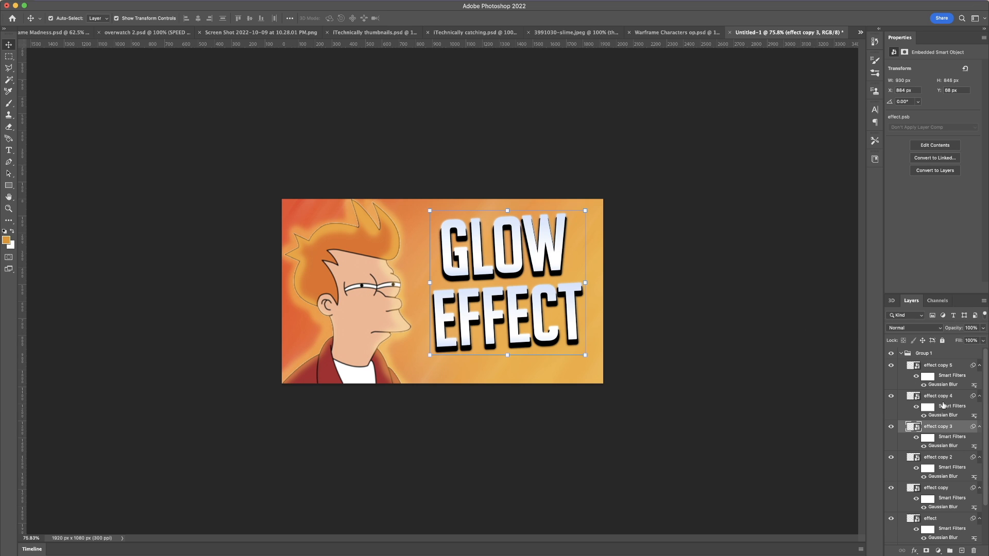
{"action": "double_click", "coordinate": [960, 418]}
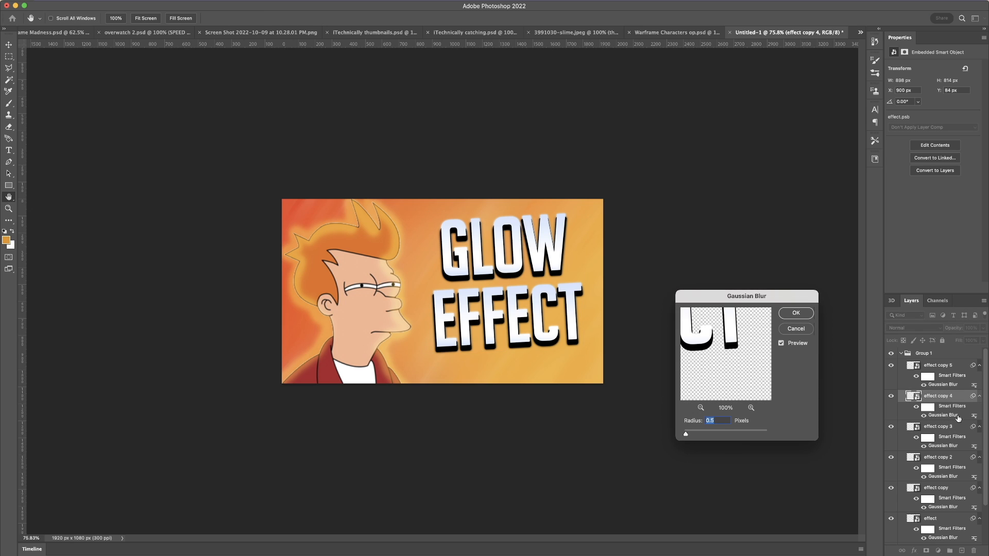
{"action": "type", "text": "9"}
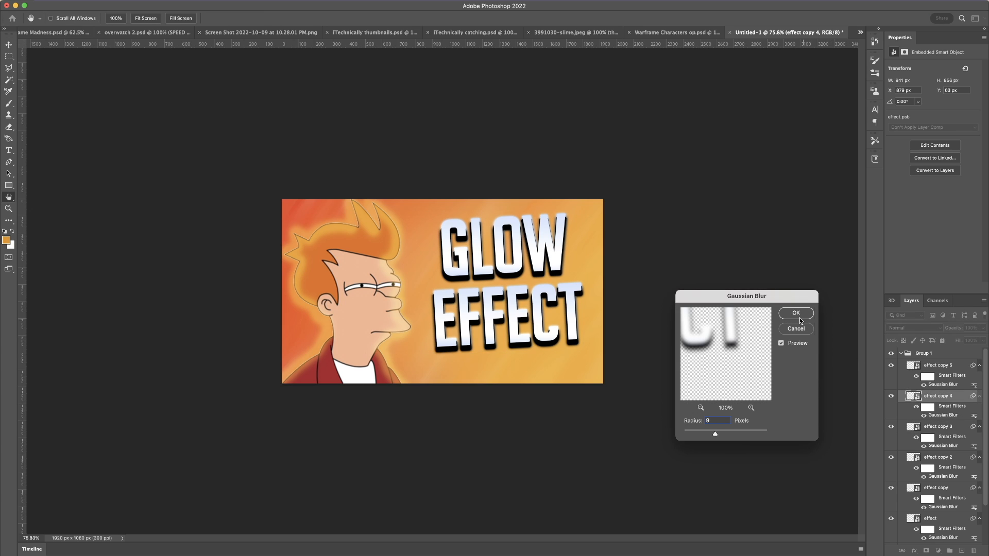
{"action": "left_click", "coordinate": [795, 315]}
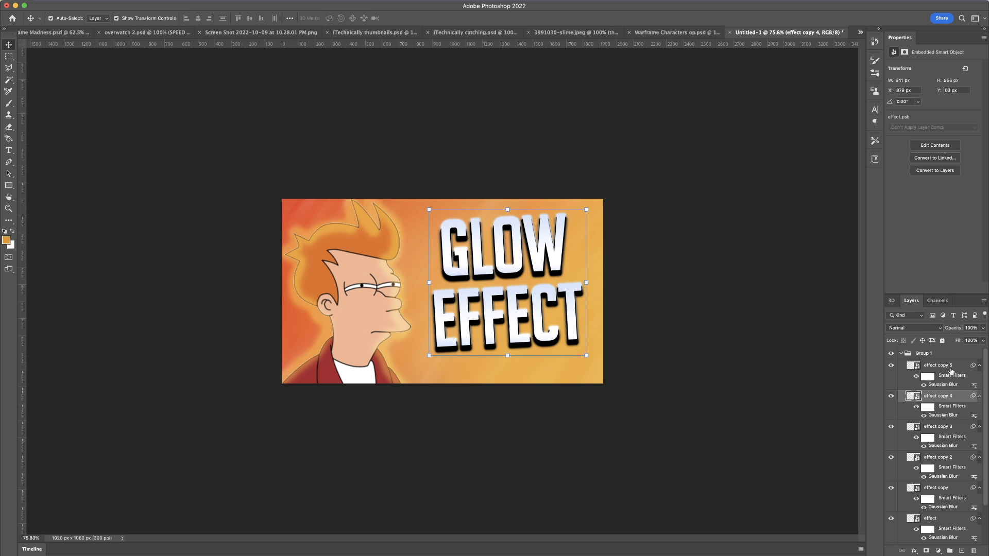
Step: Set the Gaussian Blur radius to 14.8 pixels on effect copy 5
{"action": "double_click", "coordinate": [960, 385]}
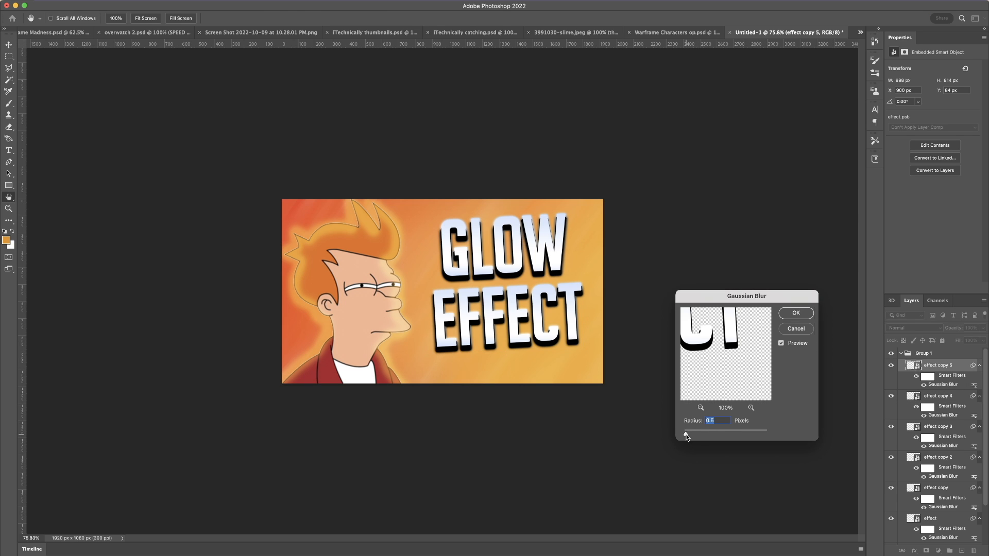
{"action": "left_click_drag", "start_coordinate": [692, 435], "coordinate": [722, 435]}
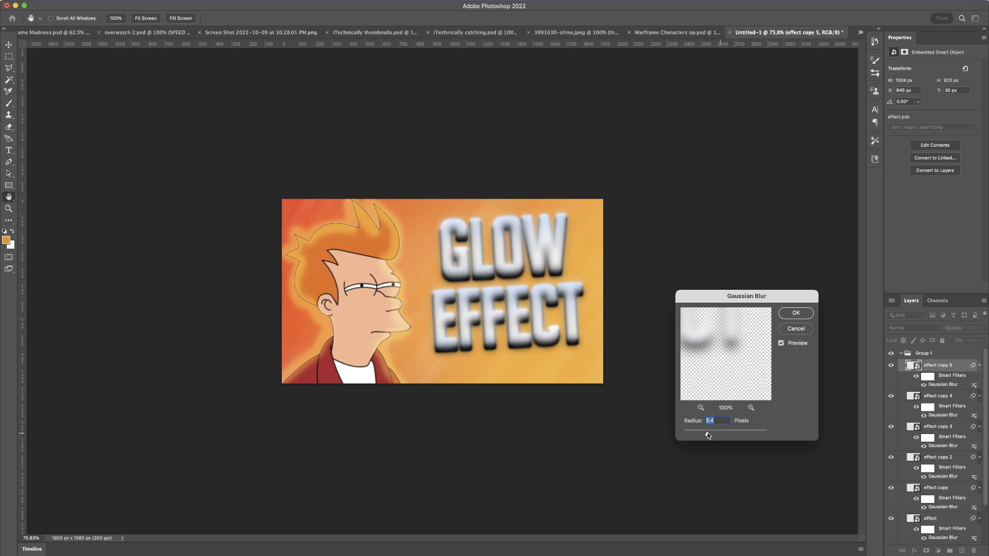
{"action": "left_click_drag", "start_coordinate": [708, 435], "coordinate": [719, 436]}
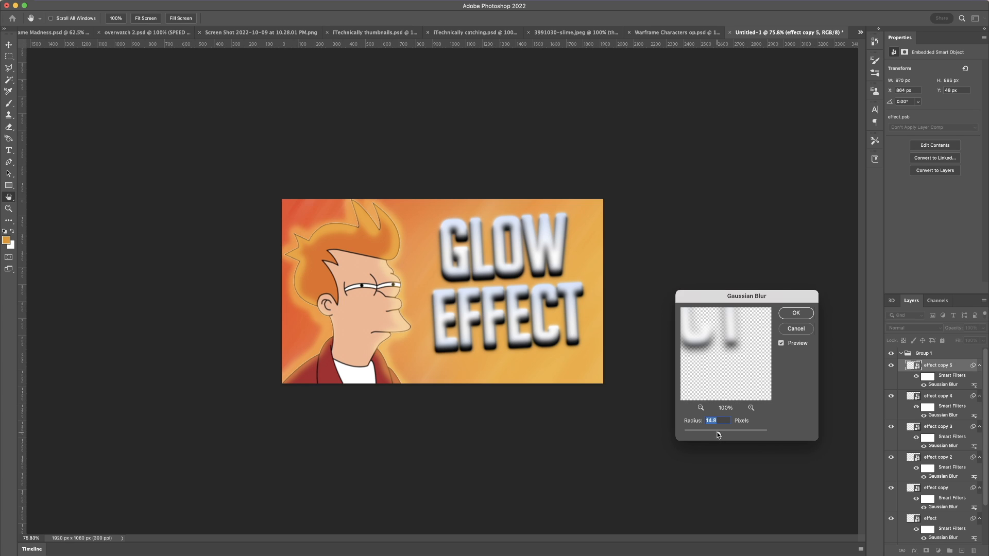
{"action": "left_click", "coordinate": [801, 314]}
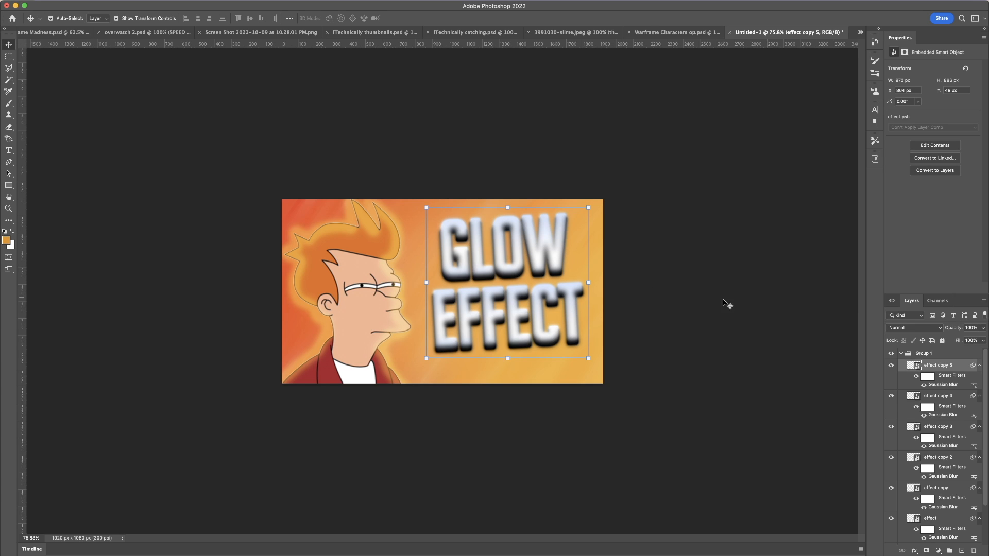
Step: Enable Inner Shadow in effect copy 5's layer style, trying Stroke and Color Overlay but leaving both disabled
{"action": "double_click", "coordinate": [962, 366]}
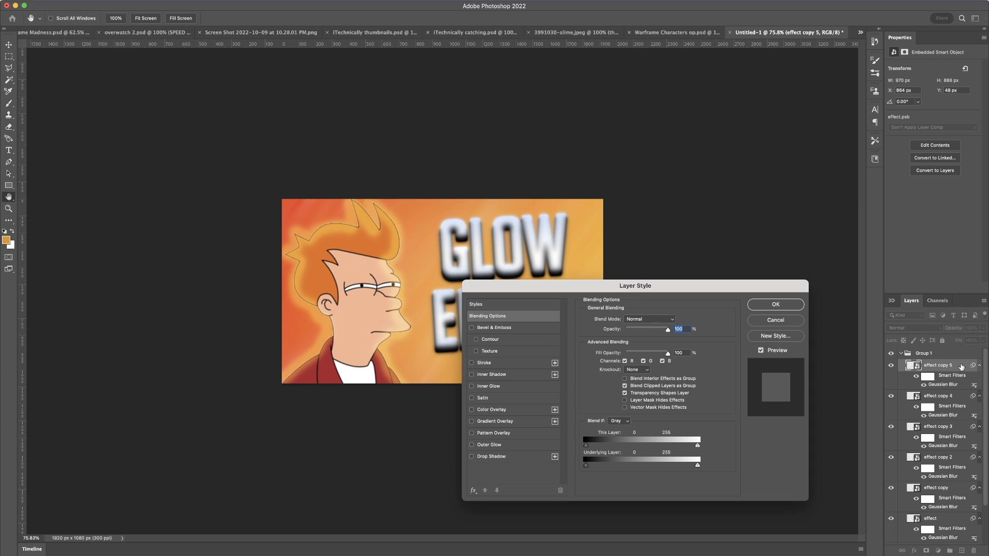
{"action": "left_click_drag", "start_coordinate": [573, 292], "coordinate": [697, 290]}
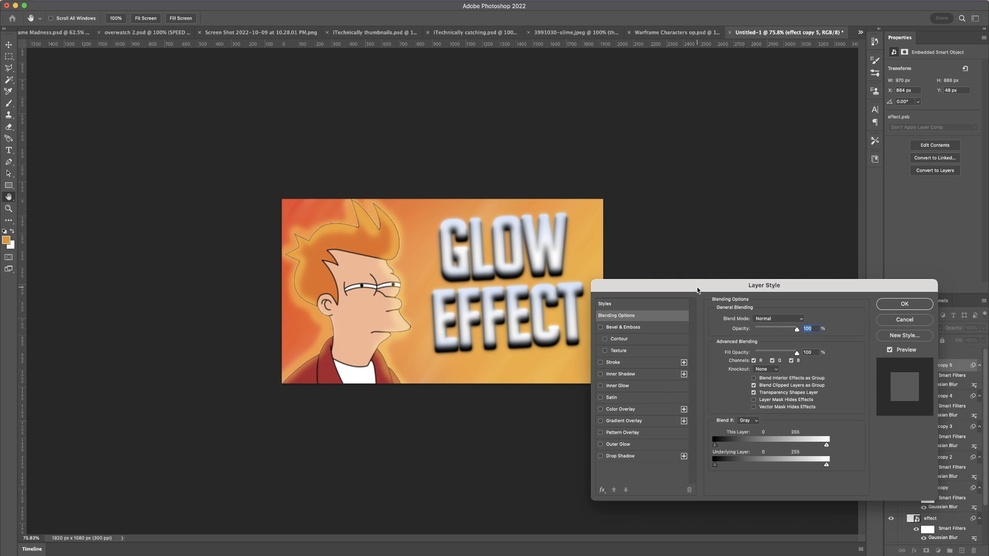
{"action": "left_click", "coordinate": [601, 363]}
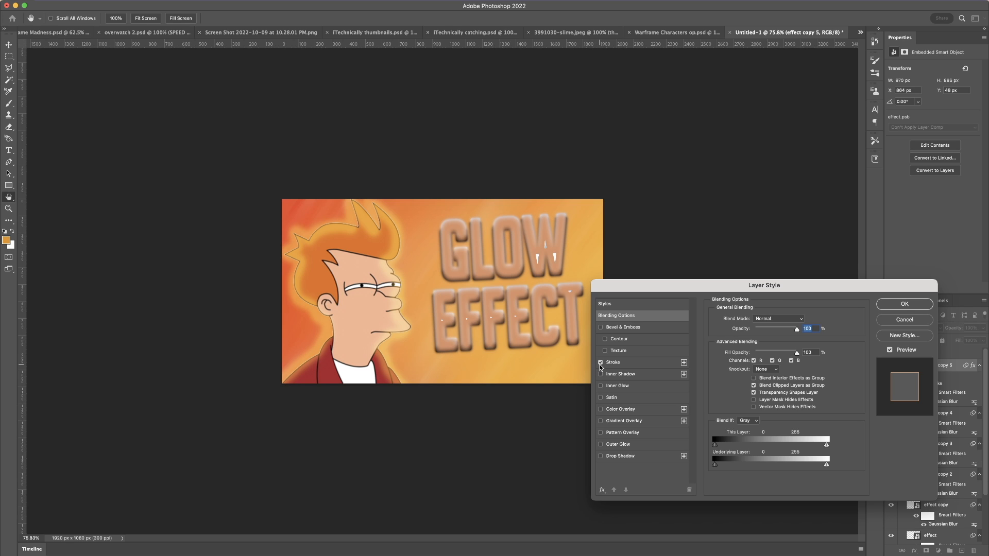
{"action": "left_click", "coordinate": [600, 363]}
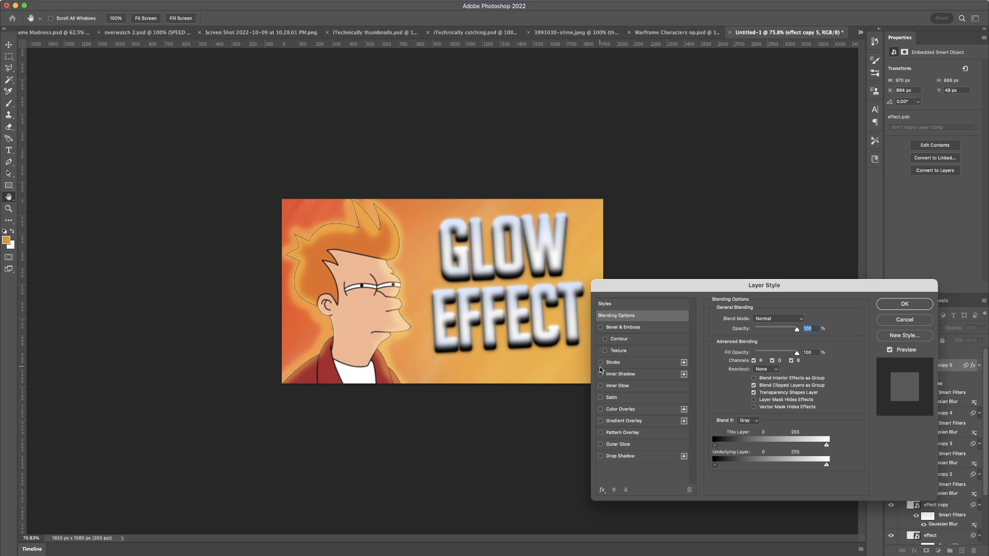
{"action": "left_click", "coordinate": [600, 374]}
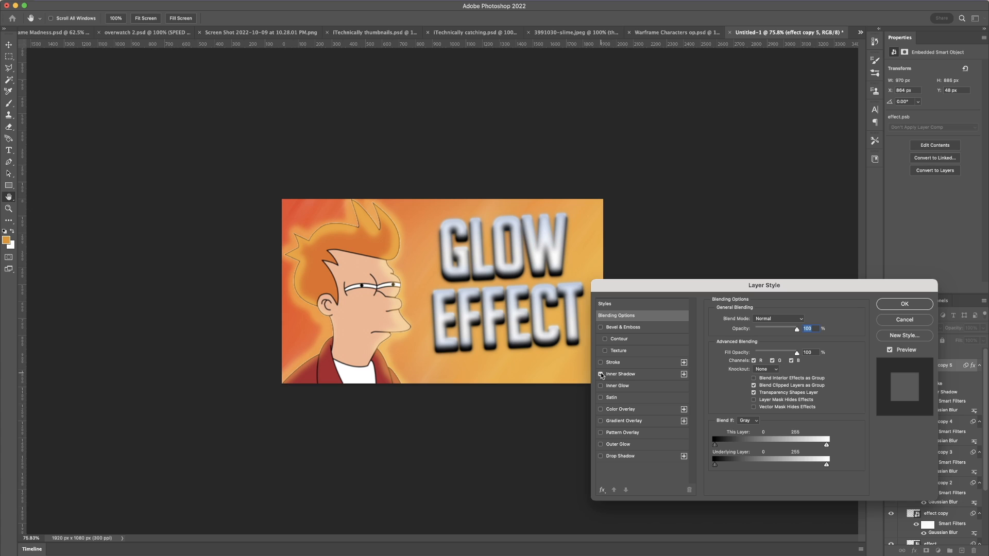
{"action": "left_click", "coordinate": [600, 375]}
{"action": "left_click", "coordinate": [601, 374]}
{"action": "left_click", "coordinate": [600, 410]}
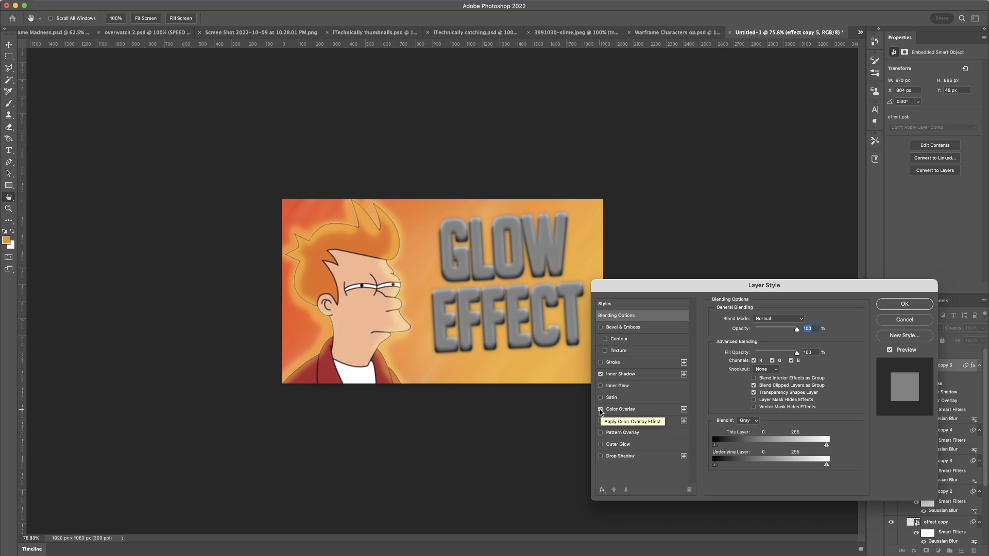
{"action": "left_click", "coordinate": [600, 411]}
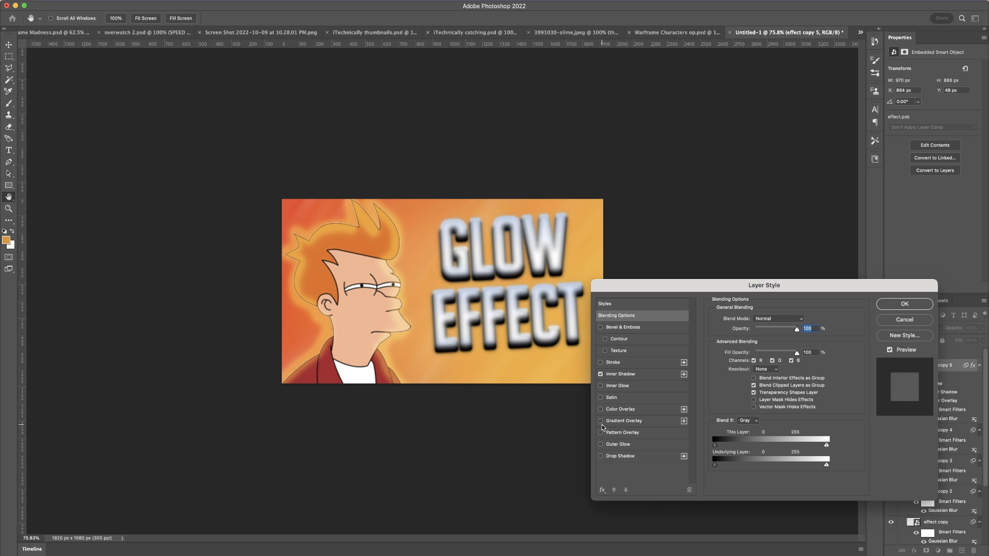
Step: Add a Gradient Overlay to effect copy 5, trying a few presets and choosing Foreground to Transparent
{"action": "left_click", "coordinate": [601, 421]}
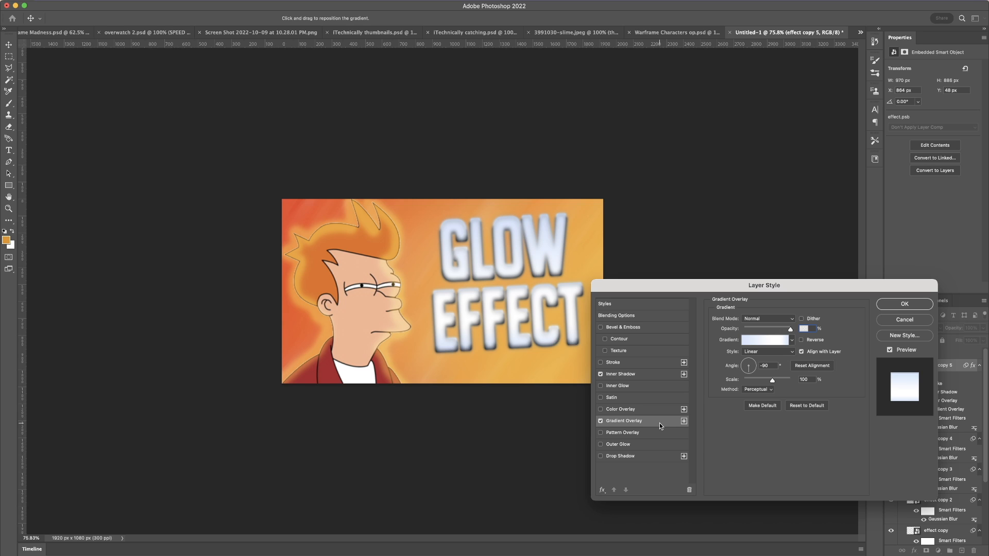
{"action": "left_click", "coordinate": [792, 340]}
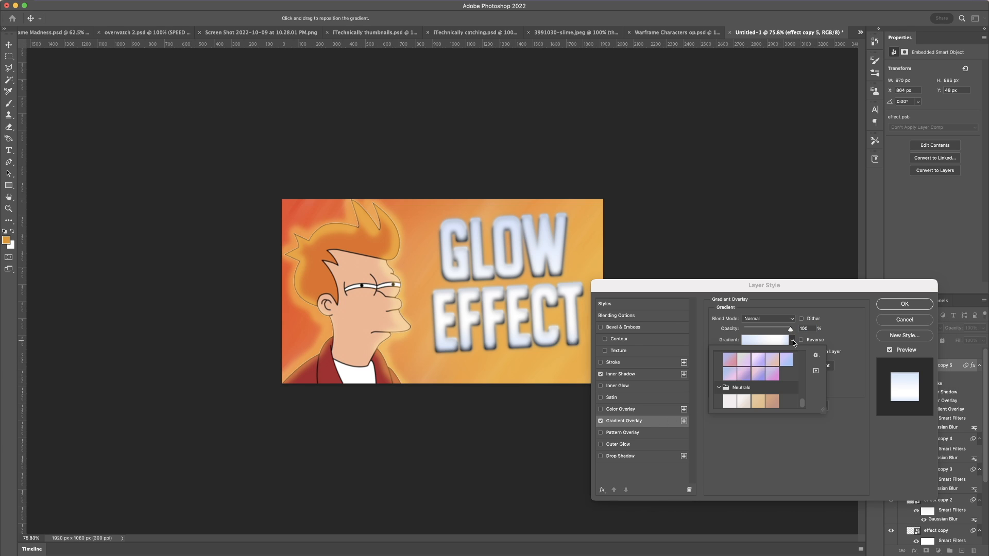
{"action": "left_click", "coordinate": [772, 360]}
{"action": "left_click", "coordinate": [751, 371]}
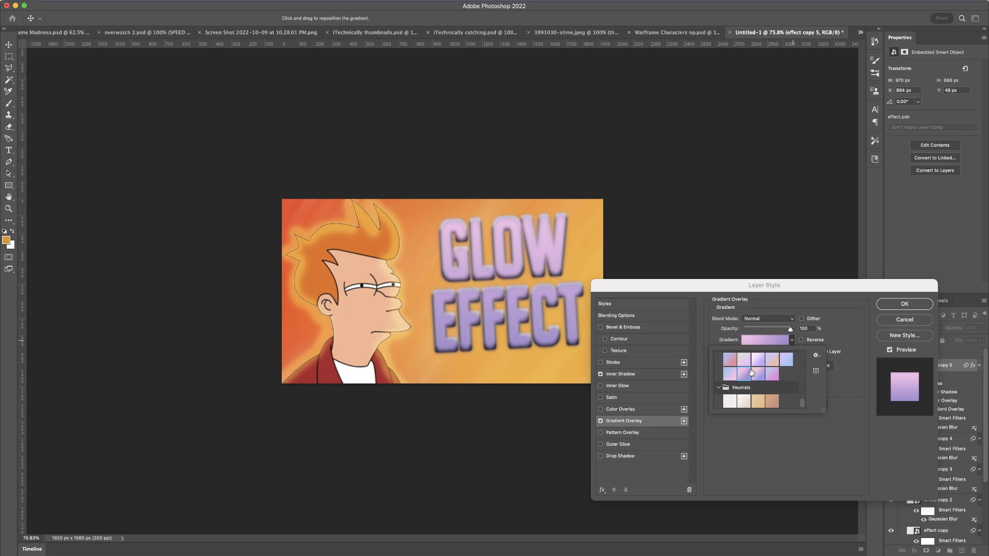
{"action": "scroll", "coordinate": [751, 372], "scroll_direction": "up", "scroll_amount": 5}
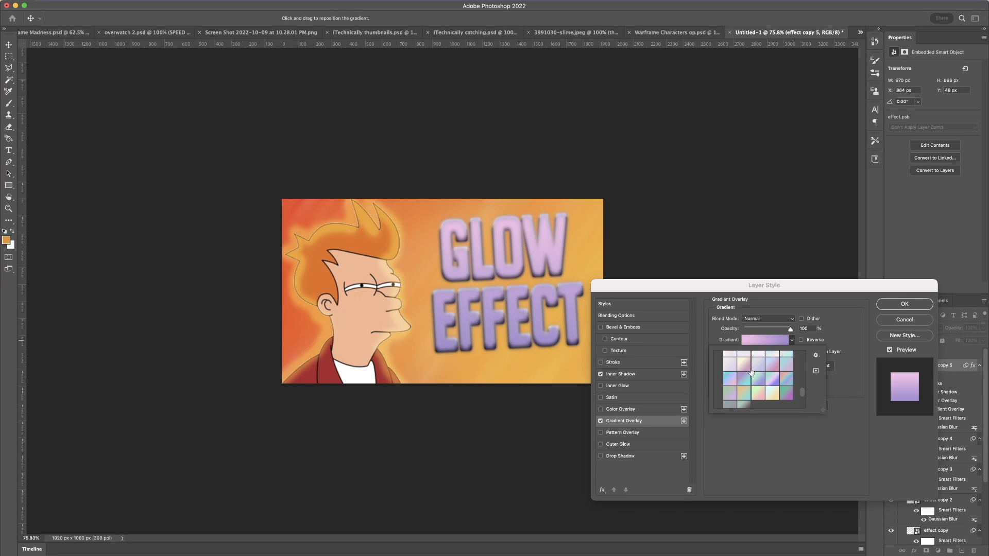
{"action": "scroll", "coordinate": [758, 375], "scroll_direction": "up", "scroll_amount": 5}
{"action": "left_click", "coordinate": [731, 371]}
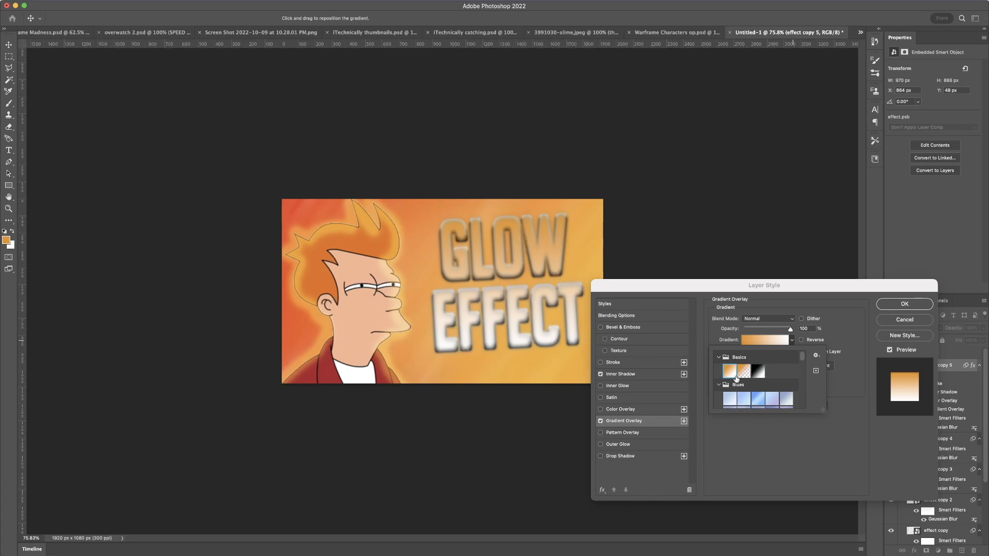
{"action": "left_click", "coordinate": [742, 371]}
Step: Look through the other gradient presets, from Basics and Blues to Neutrals
{"action": "scroll", "coordinate": [741, 375], "scroll_direction": "down", "scroll_amount": 1}
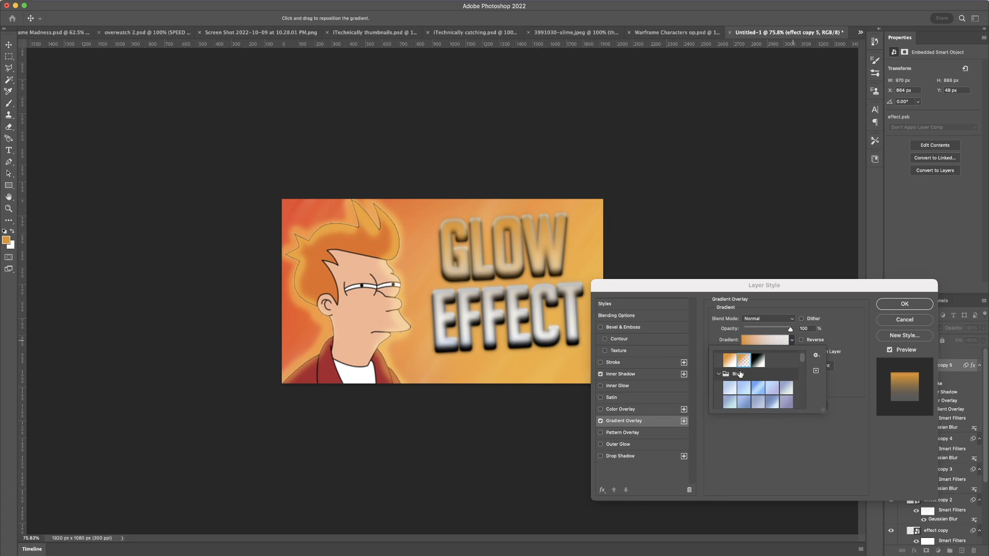
{"action": "scroll", "coordinate": [740, 374], "scroll_direction": "down", "scroll_amount": 2}
{"action": "scroll", "coordinate": [740, 375], "scroll_direction": "down", "scroll_amount": 1}
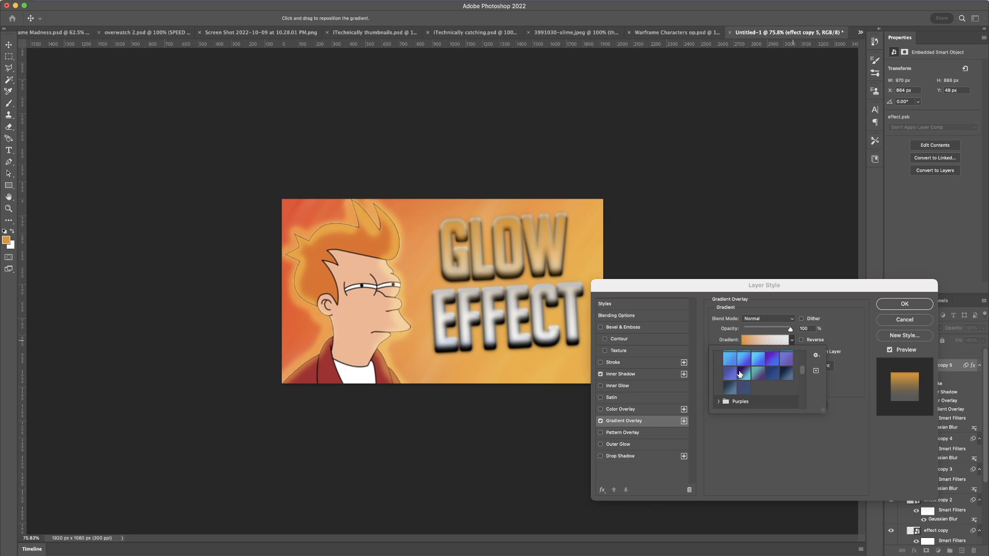
{"action": "scroll", "coordinate": [740, 374], "scroll_direction": "down", "scroll_amount": 2}
{"action": "scroll", "coordinate": [740, 374], "scroll_direction": "down", "scroll_amount": 1}
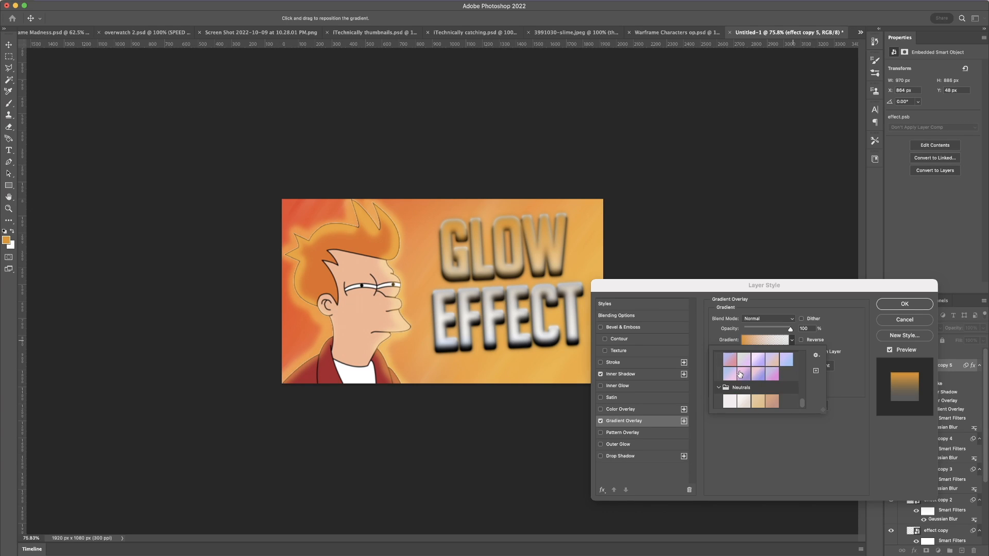
{"action": "scroll", "coordinate": [741, 375], "scroll_direction": "up", "scroll_amount": 6}
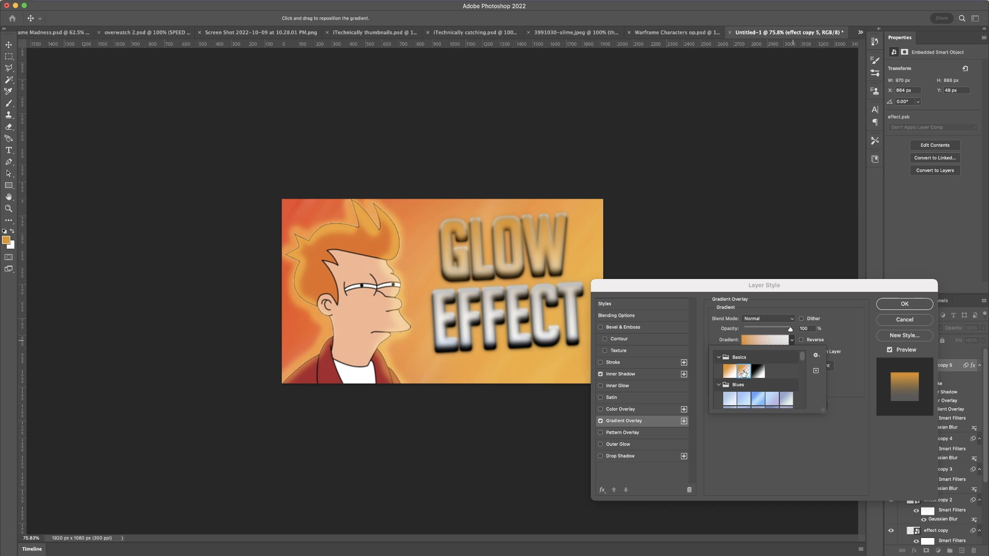
{"action": "scroll", "coordinate": [760, 378], "scroll_direction": "down", "scroll_amount": 3}
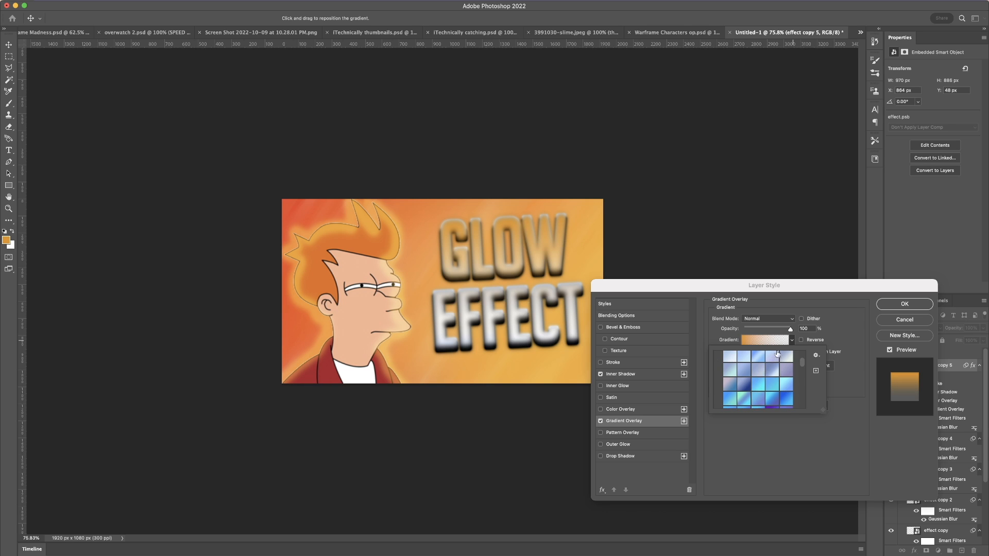
Step: Change the overlay gradient's starting color stop at location 0% to blue #1c2fe7
{"action": "left_click", "coordinate": [771, 342]}
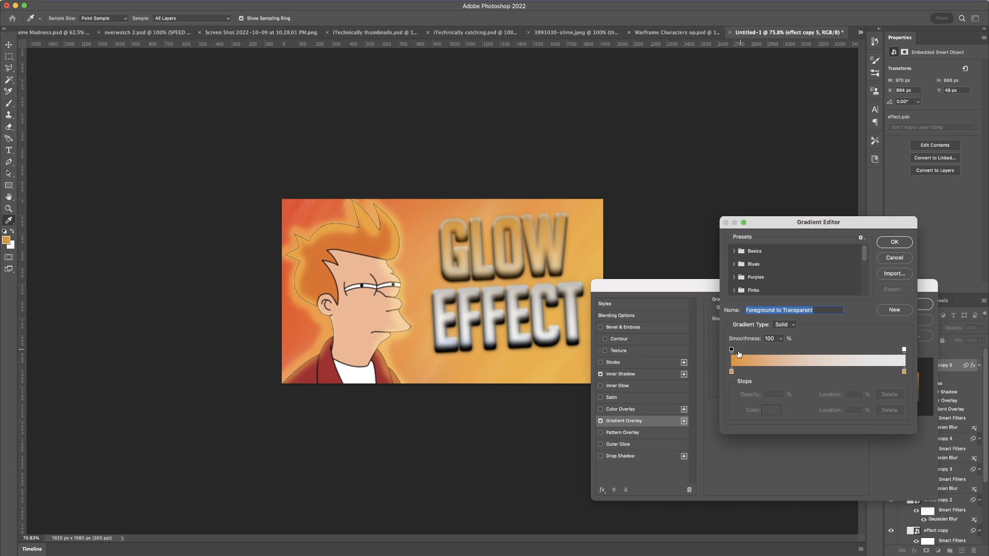
{"action": "left_click", "coordinate": [732, 372]}
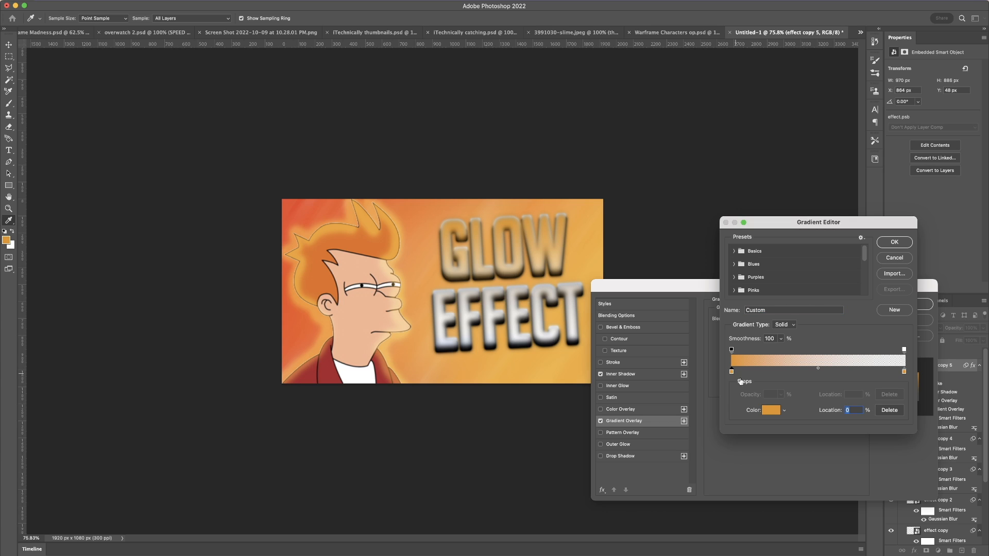
{"action": "left_click", "coordinate": [771, 410]}
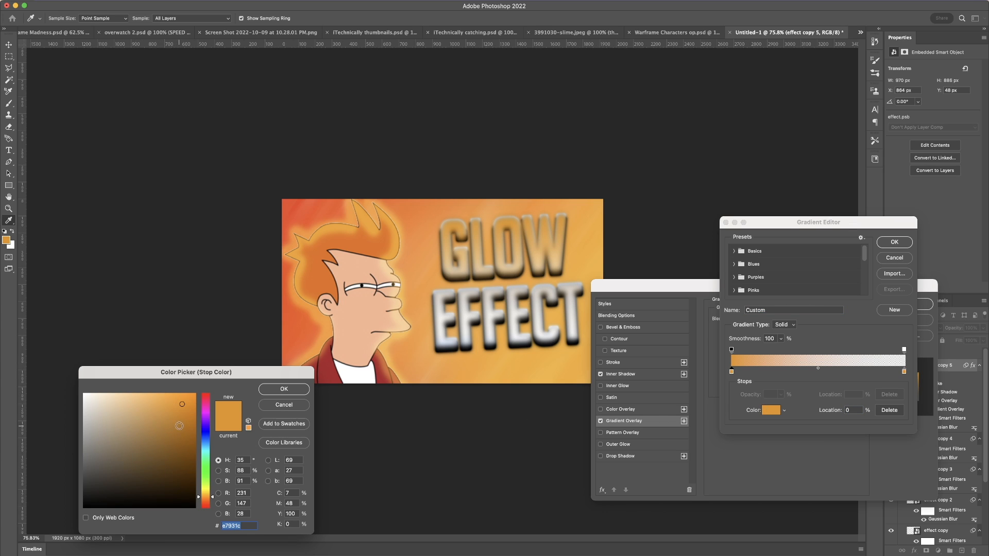
{"action": "left_click", "coordinate": [204, 493]}
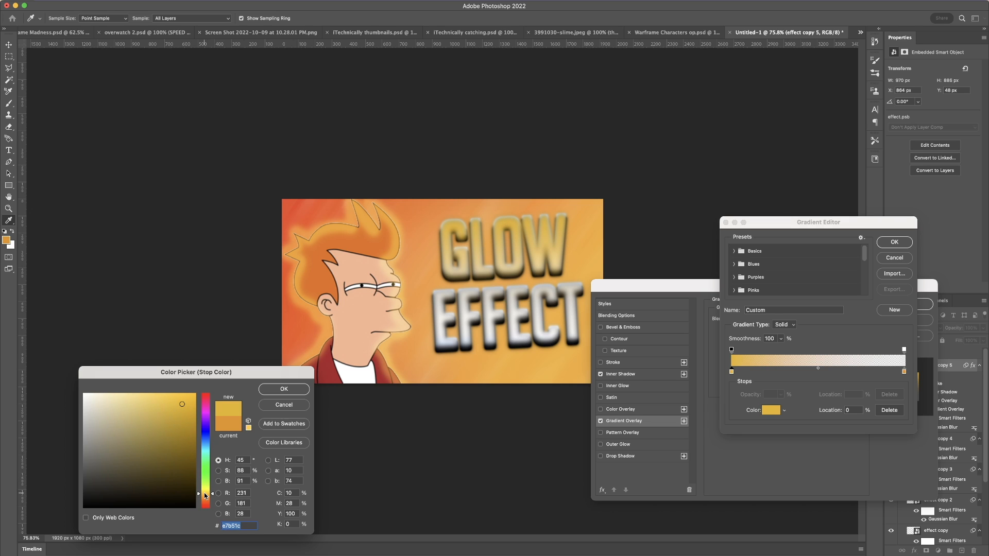
{"action": "left_click_drag", "start_coordinate": [204, 492], "coordinate": [204, 478]}
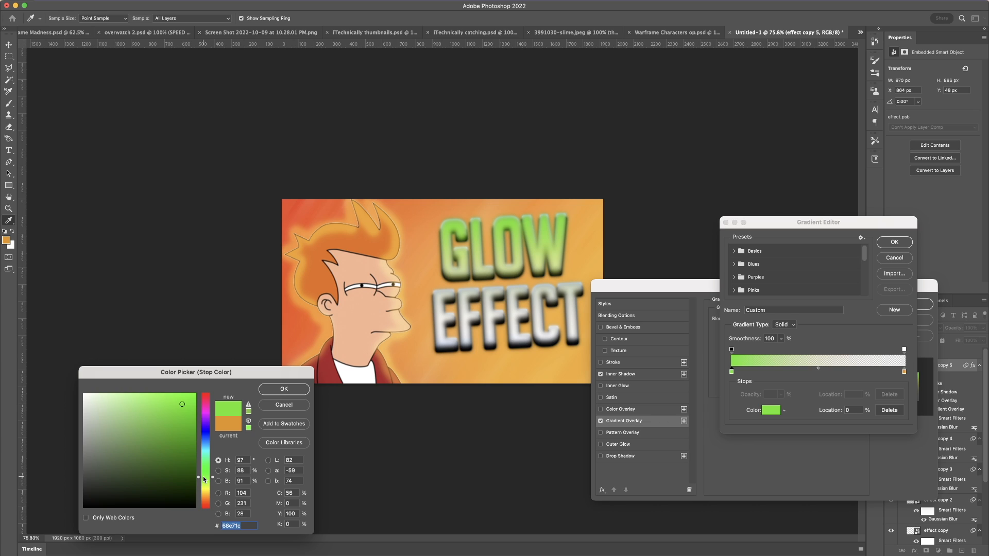
{"action": "left_click_drag", "start_coordinate": [204, 478], "coordinate": [203, 433]}
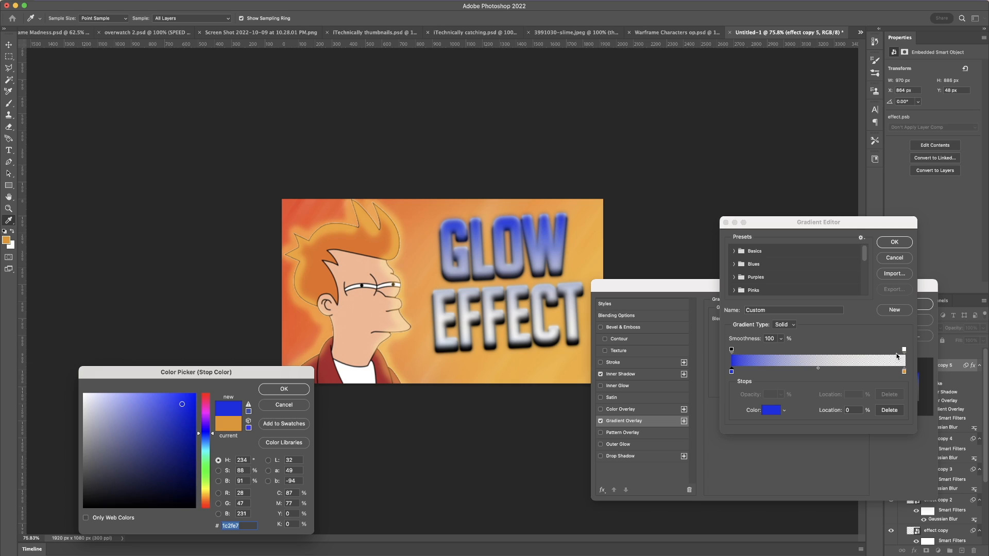
{"action": "left_click", "coordinate": [284, 389]}
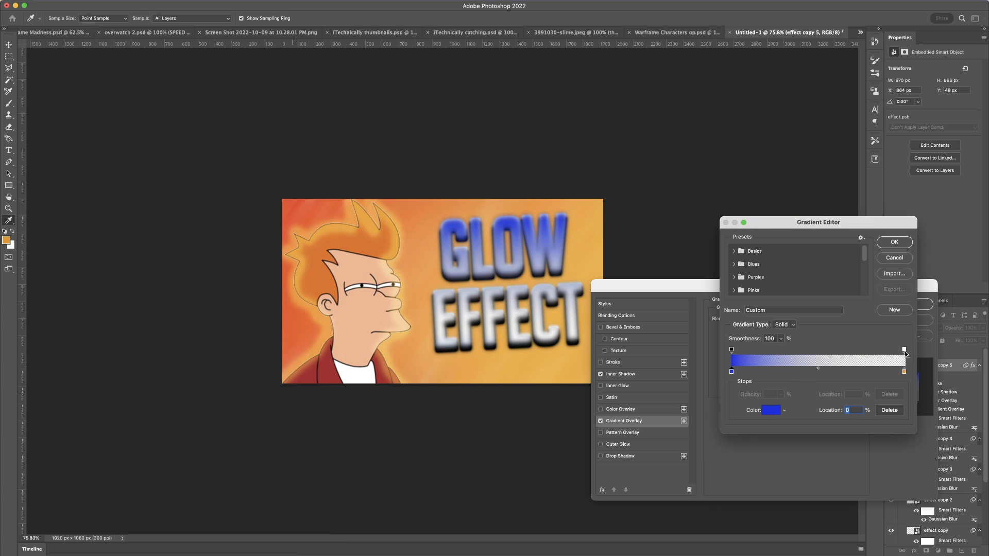
Step: Remove the transparent opacity stop at the overlay gradient's end and move the orange color stop to location 47%
{"action": "left_click", "coordinate": [904, 350]}
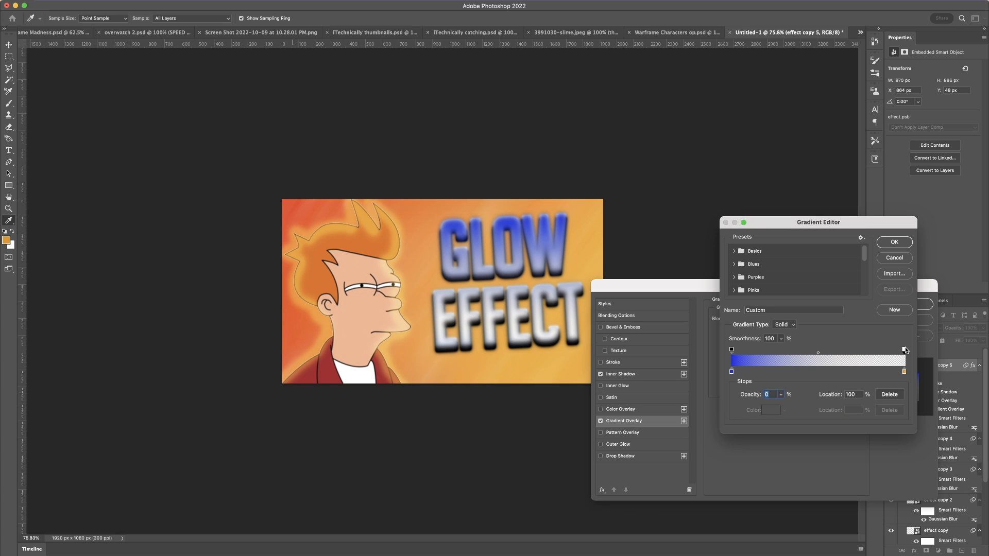
{"action": "left_click_drag", "start_coordinate": [905, 349], "coordinate": [779, 355]}
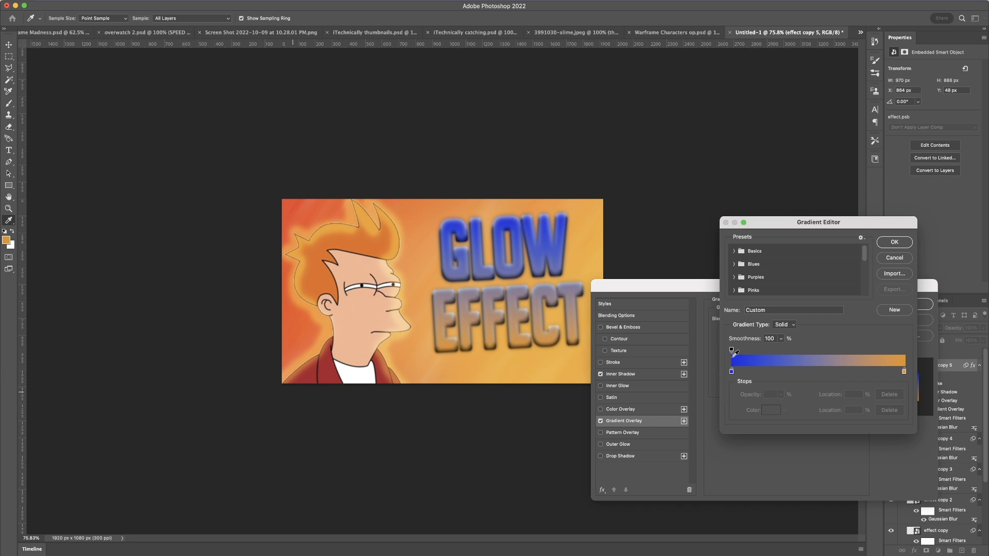
{"action": "mouse_move", "coordinate": [732, 350]}
{"action": "left_mouse_down"}
{"action": "mouse_move", "coordinate": [850, 350]}
{"action": "mouse_move", "coordinate": [735, 351]}
{"action": "left_mouse_up"}
{"action": "left_click_drag", "start_coordinate": [904, 372], "coordinate": [815, 376]}
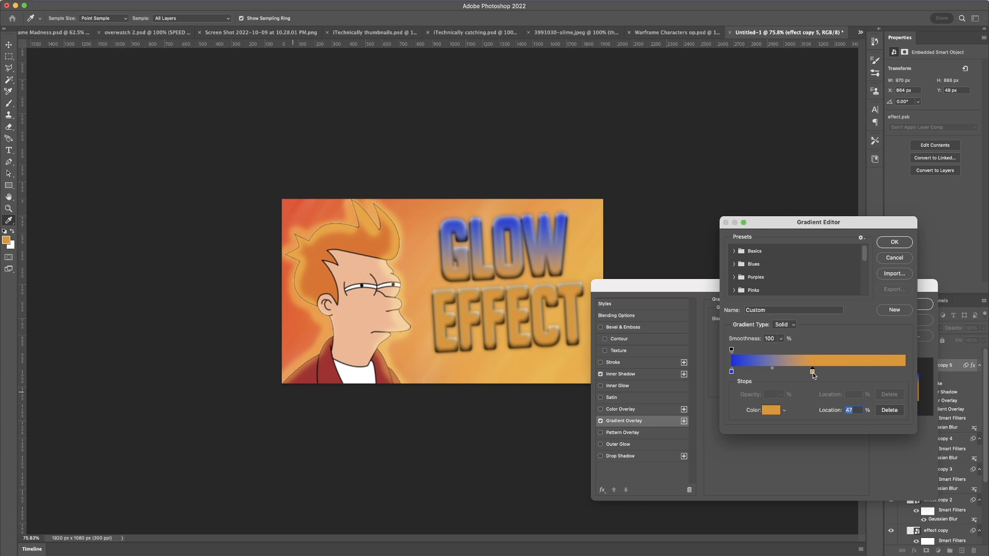
{"action": "left_click", "coordinate": [896, 243]}
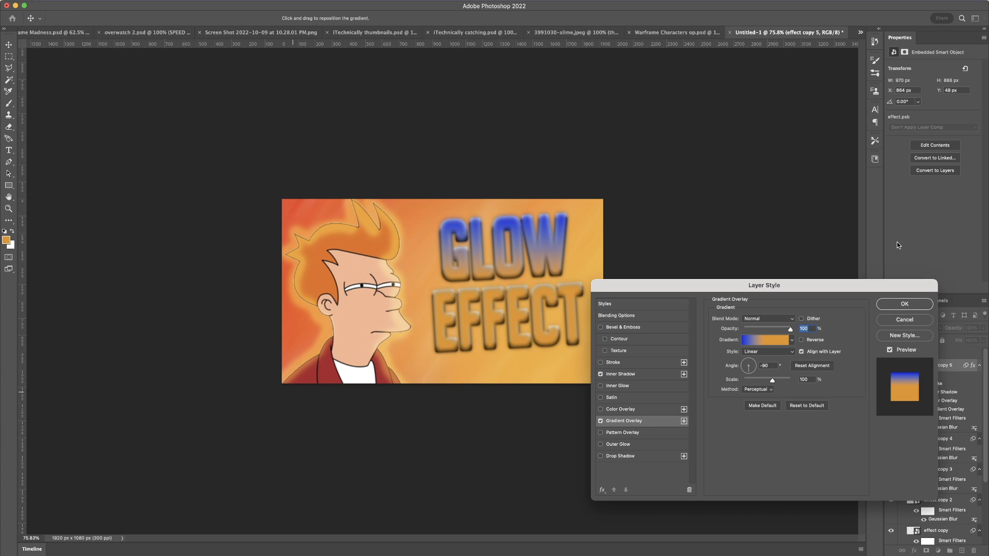
Step: Enable Inner Glow and Outer Glow on effect copy 5, reducing the outer glow's spread and size
{"action": "left_click", "coordinate": [601, 387]}
{"action": "left_click", "coordinate": [602, 387]}
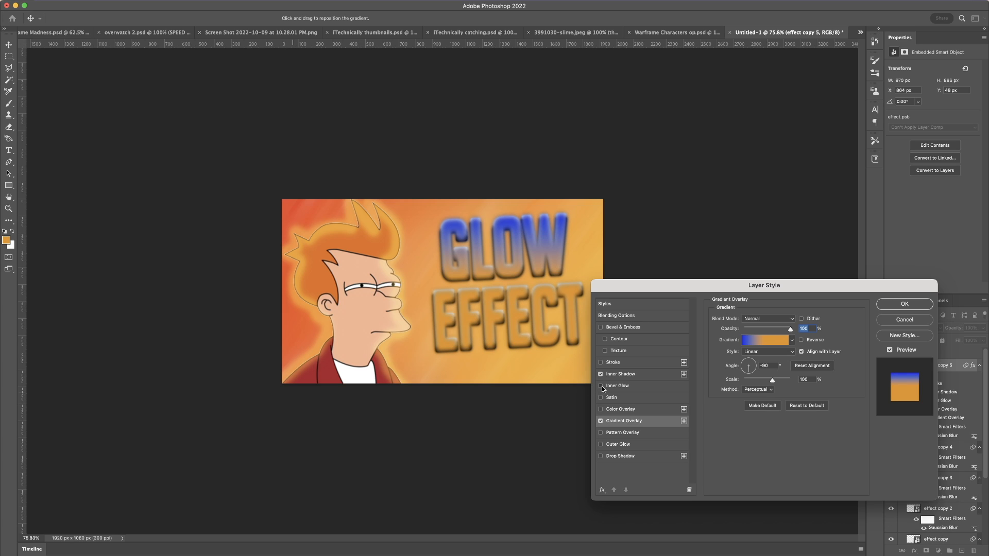
{"action": "left_click", "coordinate": [602, 387]}
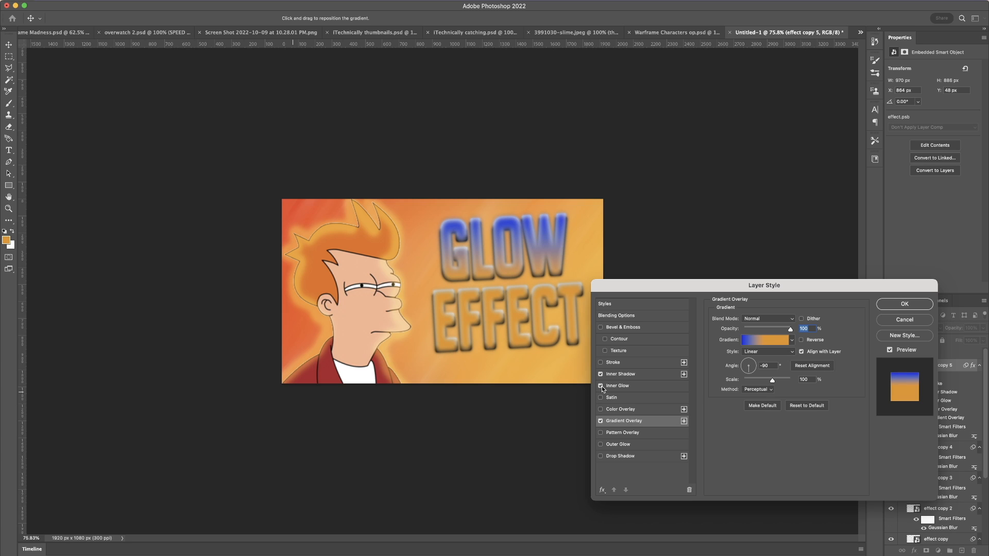
{"action": "left_click", "coordinate": [600, 445]}
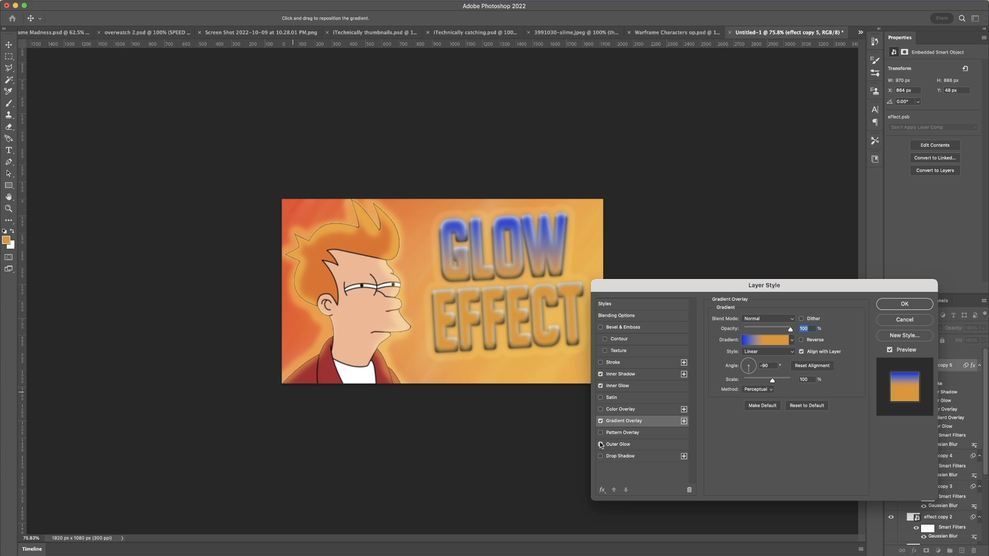
{"action": "left_click", "coordinate": [644, 445]}
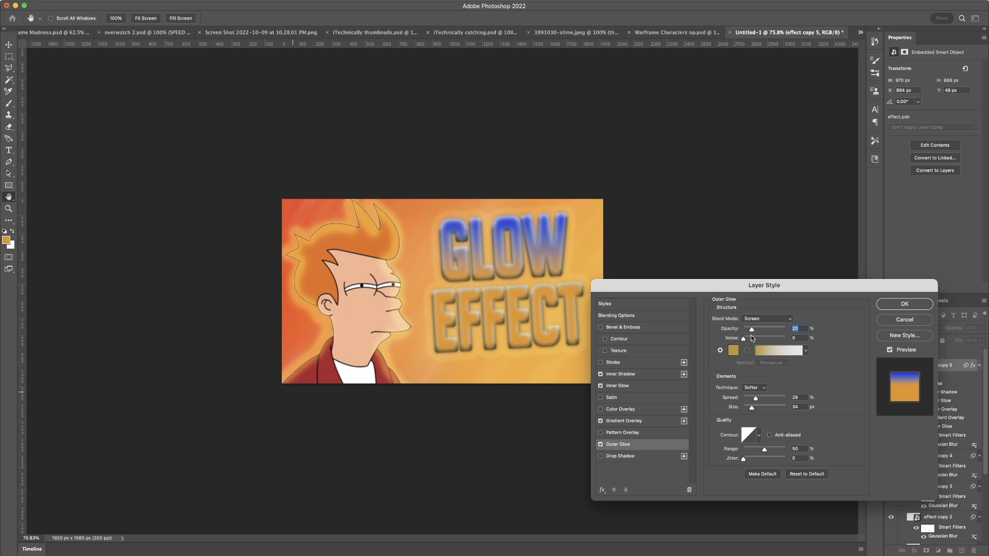
{"action": "left_click_drag", "start_coordinate": [755, 401], "coordinate": [746, 402]}
{"action": "left_click", "coordinate": [749, 410]}
{"action": "left_click", "coordinate": [915, 309]}
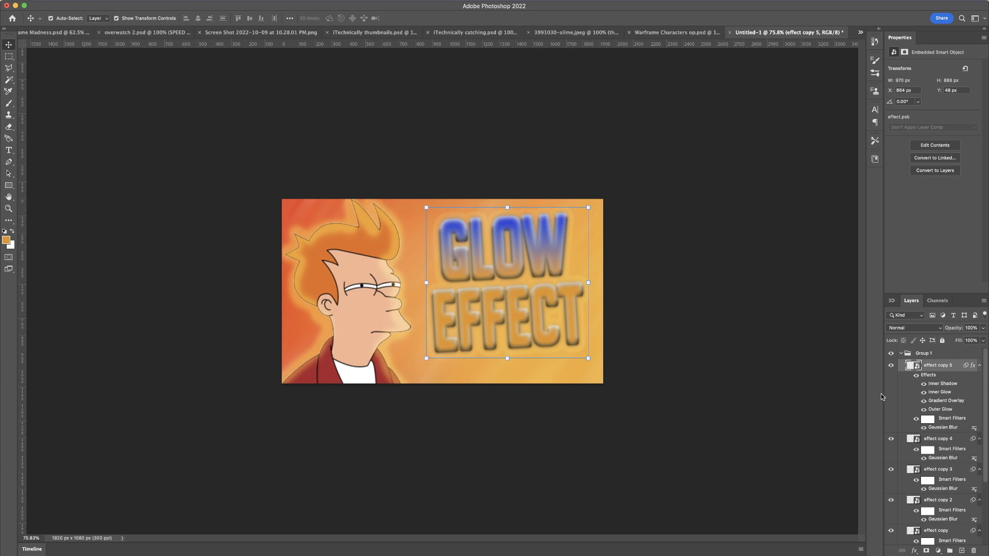
Step: Toggle the visibility of effect copy 4 and effect copy 3 to compare the title with and without them
{"action": "left_click", "coordinate": [892, 440]}
{"action": "left_click", "coordinate": [892, 440]}
{"action": "left_click", "coordinate": [892, 440]}
{"action": "left_click", "coordinate": [892, 440]}
{"action": "left_click", "coordinate": [892, 440]}
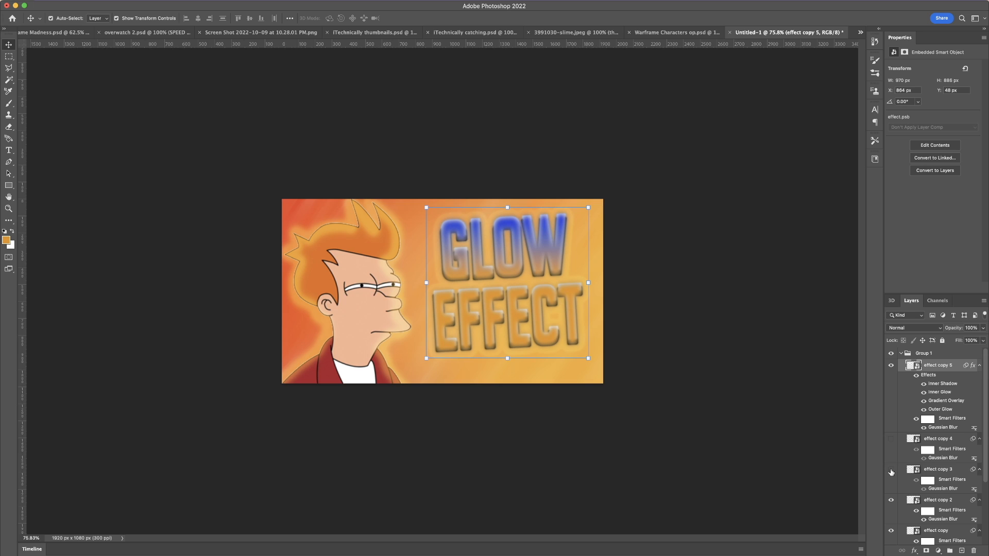
{"action": "left_click", "coordinate": [891, 472]}
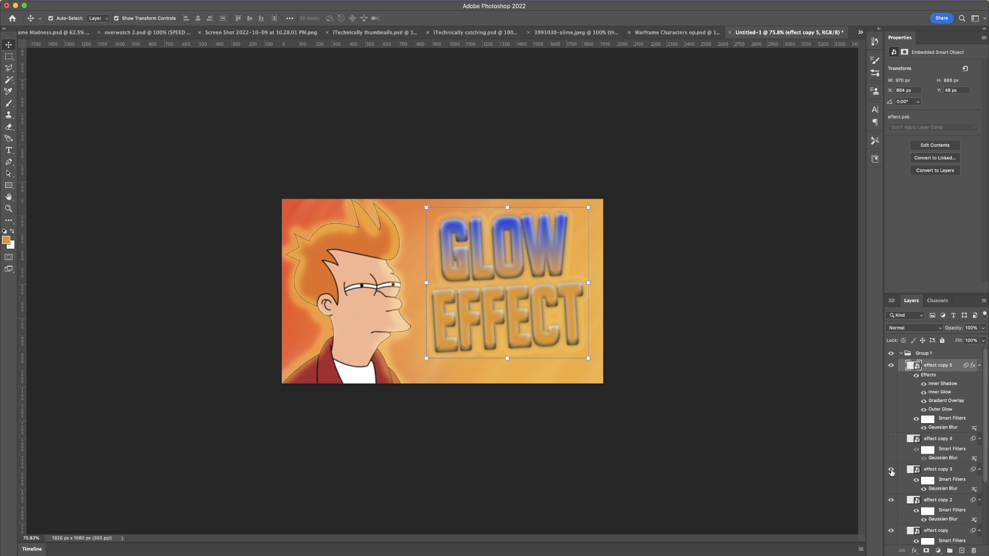
{"action": "left_click", "coordinate": [892, 440]}
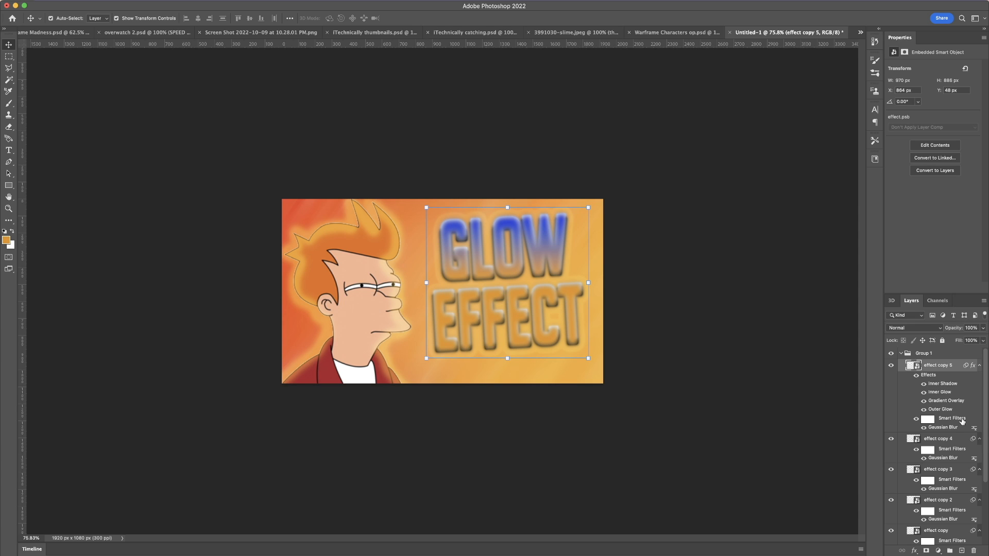
Step: Enable Bevel & Emboss on effect copy 5, trying a Stroke positioned Outside but leaving it disabled
{"action": "double_click", "coordinate": [957, 367]}
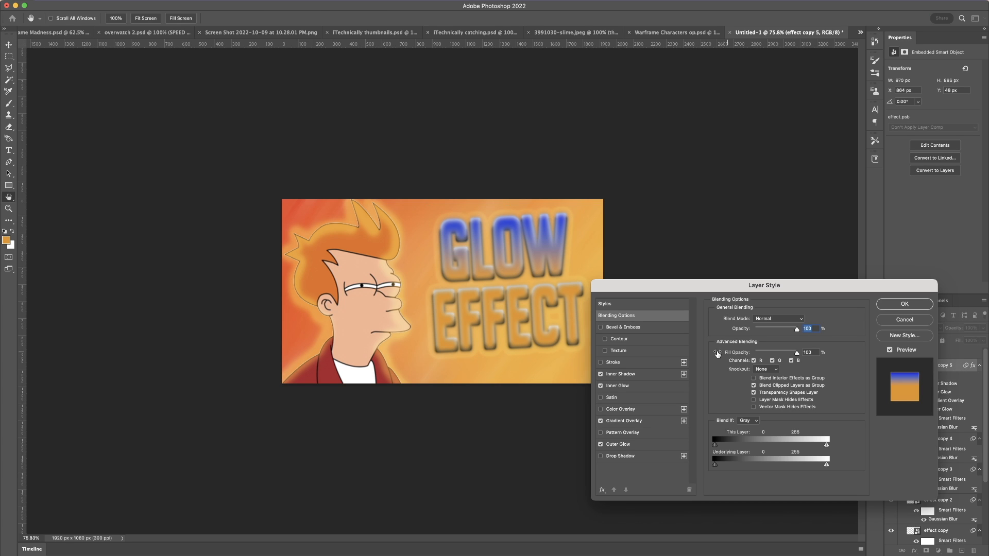
{"action": "left_click", "coordinate": [600, 364]}
{"action": "left_click", "coordinate": [600, 363]}
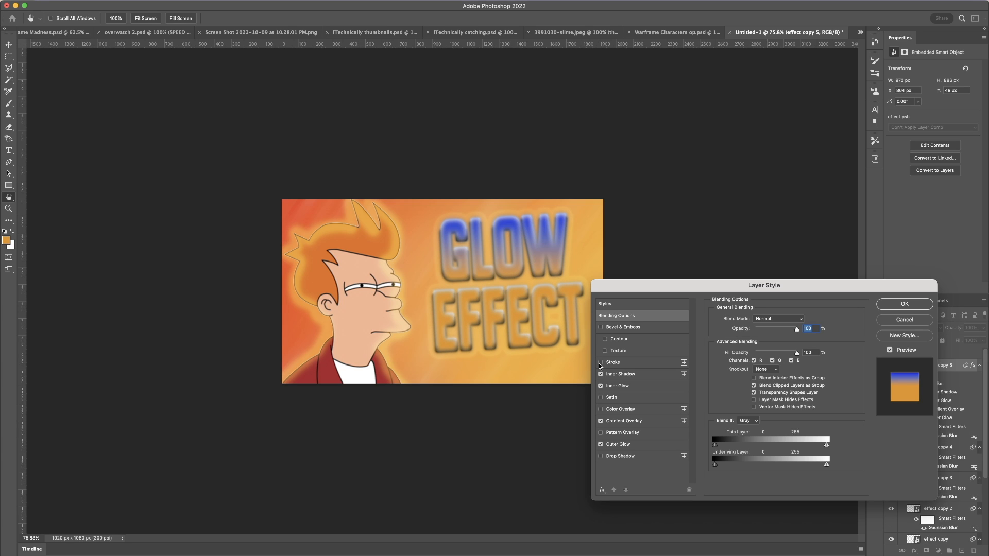
{"action": "left_click", "coordinate": [600, 363]}
{"action": "left_click", "coordinate": [642, 361]}
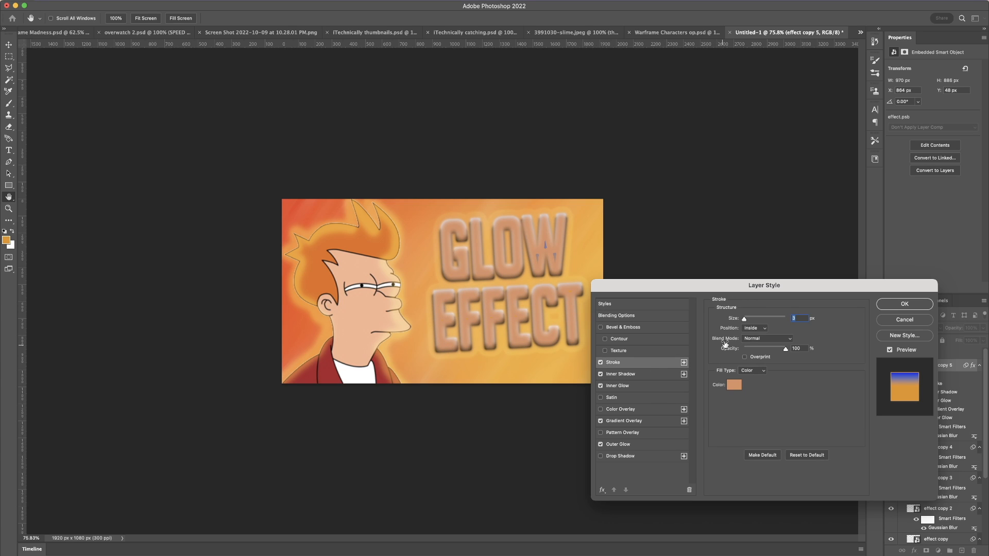
{"action": "left_click", "coordinate": [767, 329]}
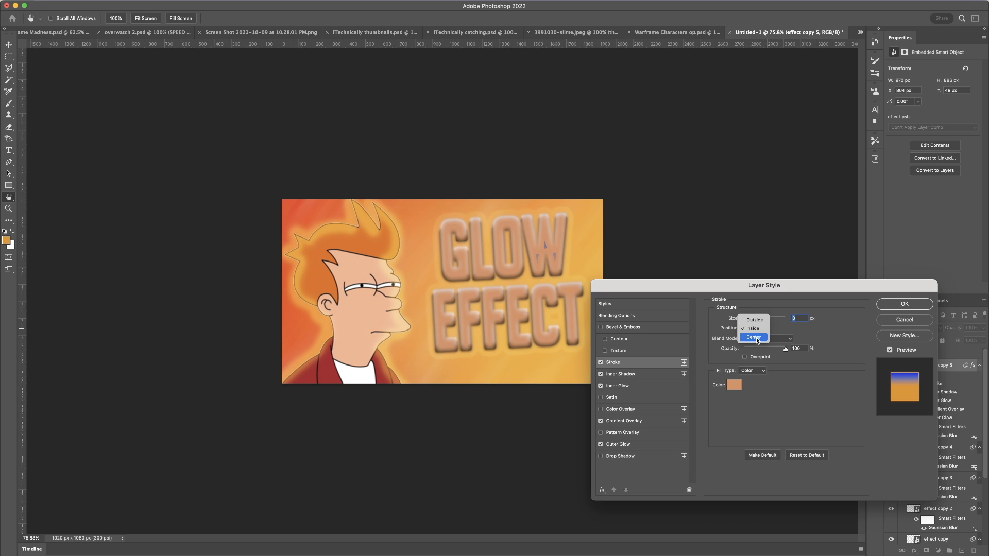
{"action": "left_click", "coordinate": [753, 320]}
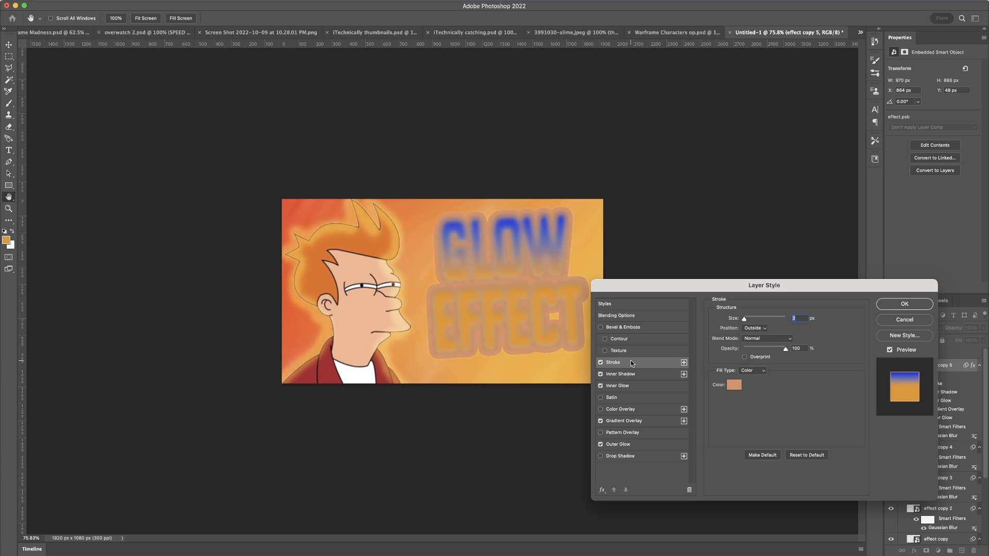
{"action": "left_click", "coordinate": [600, 364]}
{"action": "left_click", "coordinate": [600, 328]}
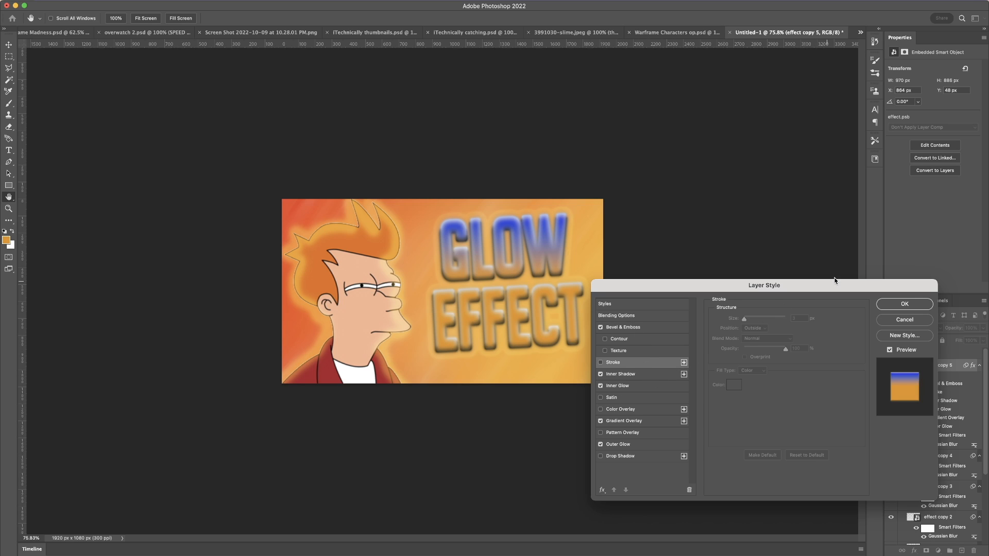
{"action": "left_click", "coordinate": [902, 305]}
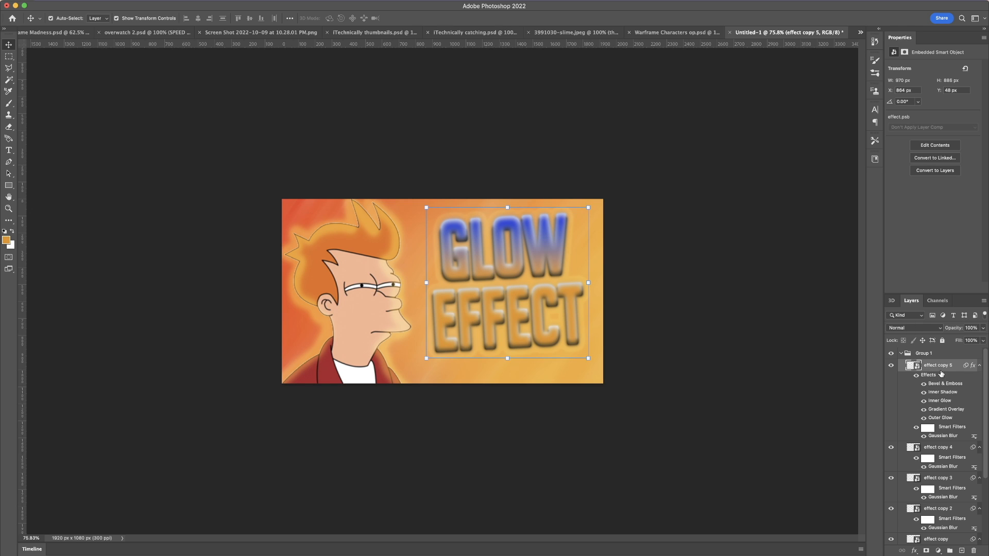
Step: Add a new empty layer at the top of Group 1, above effect copy 5
{"action": "left_click", "coordinate": [934, 354]}
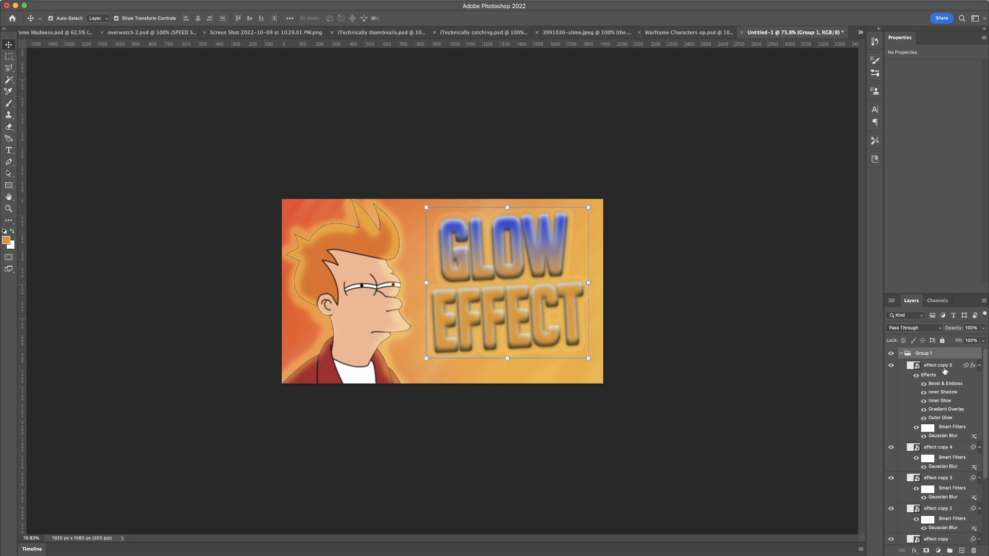
{"action": "left_click", "coordinate": [961, 550]}
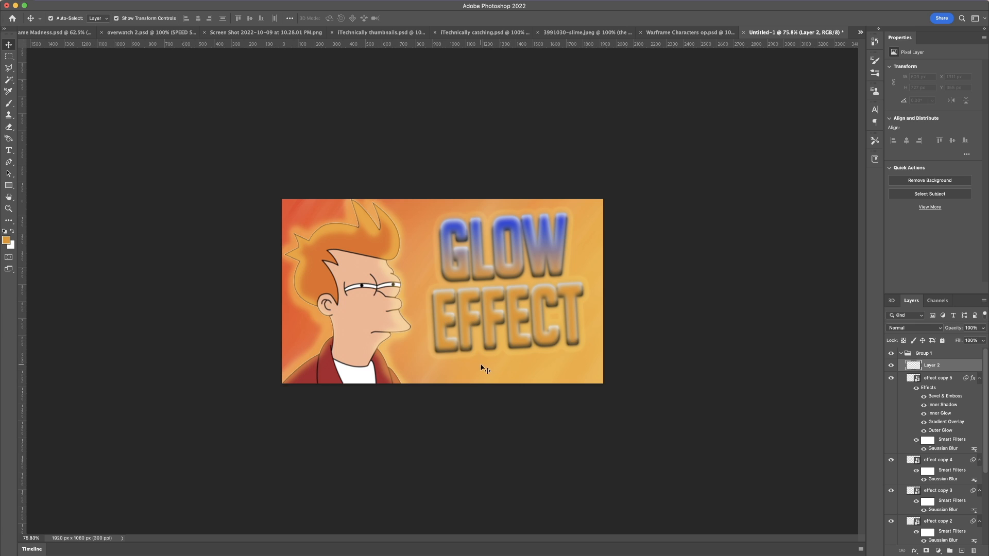
{"action": "key", "text": "super+equal"}
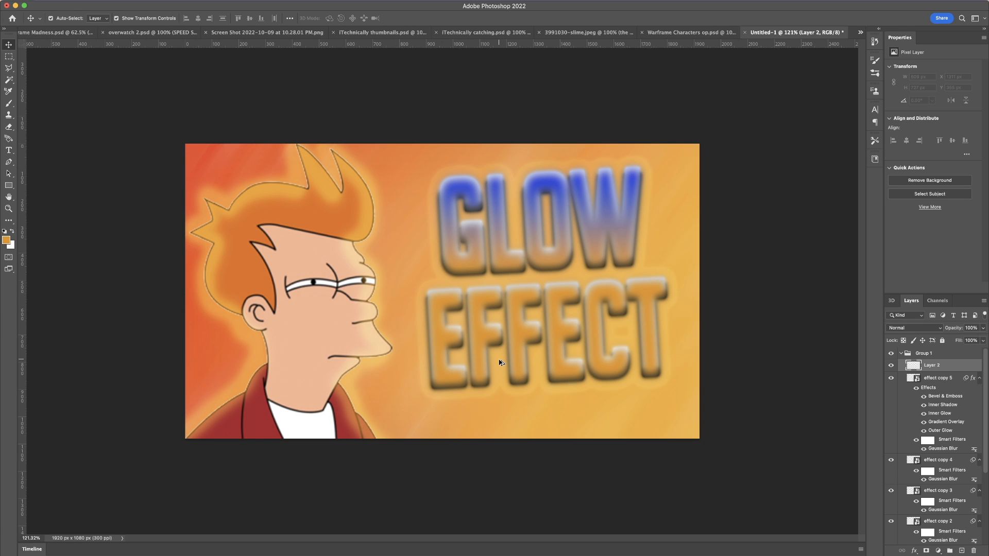
{"action": "key", "text": "super+equal"}
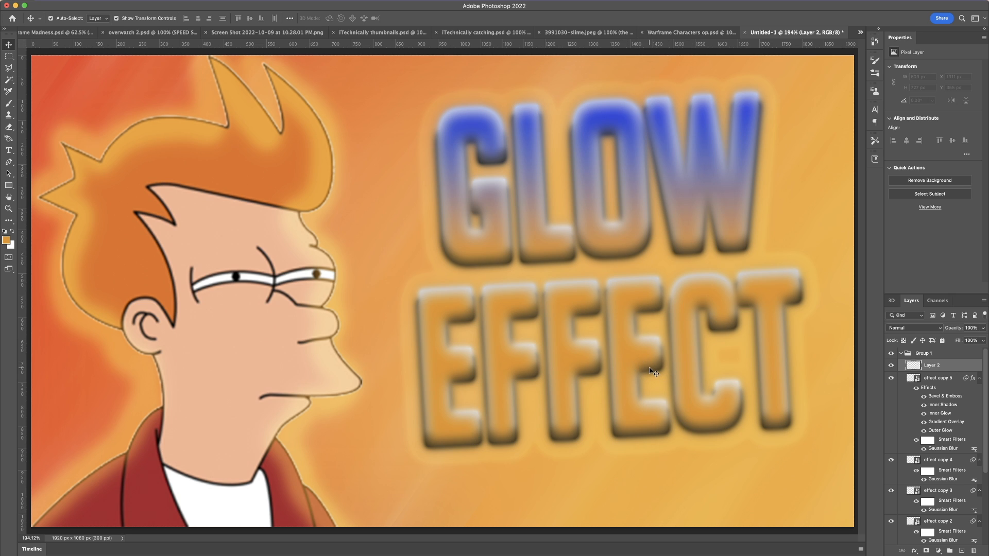
Step: Sample an orange from the character's painted glow and shift its hue to set the foreground color to #f9ab30
{"action": "left_click", "coordinate": [6, 240]}
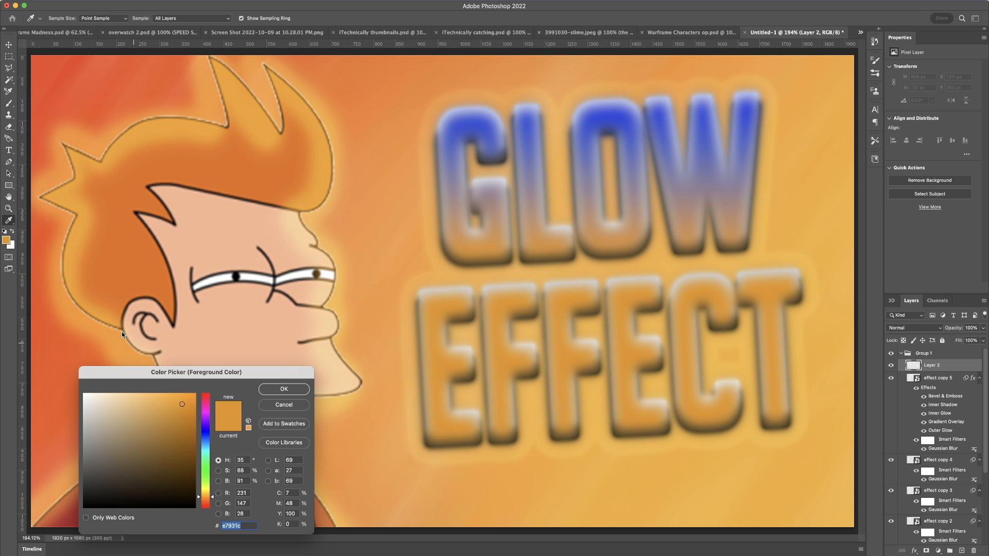
{"action": "left_click", "coordinate": [98, 324]}
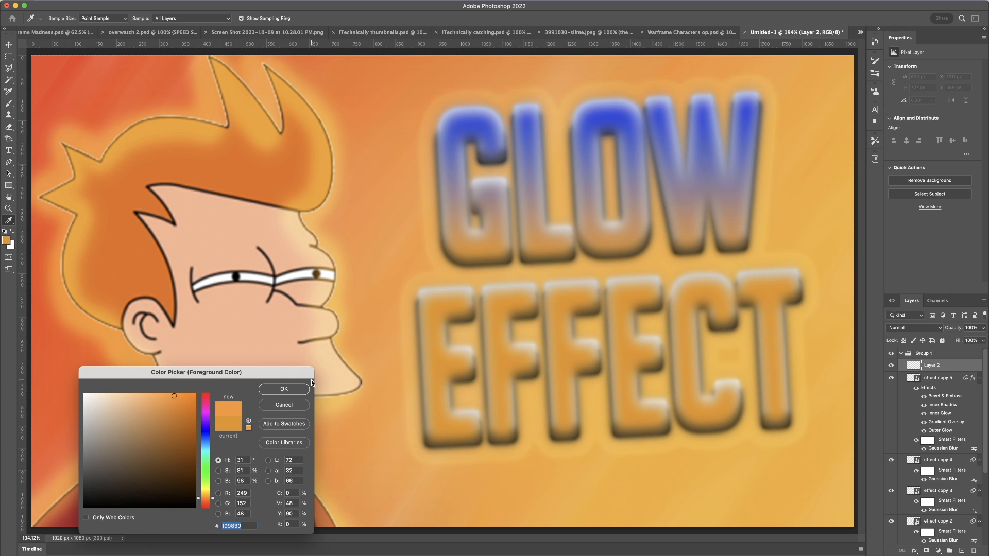
{"action": "left_click", "coordinate": [300, 391]}
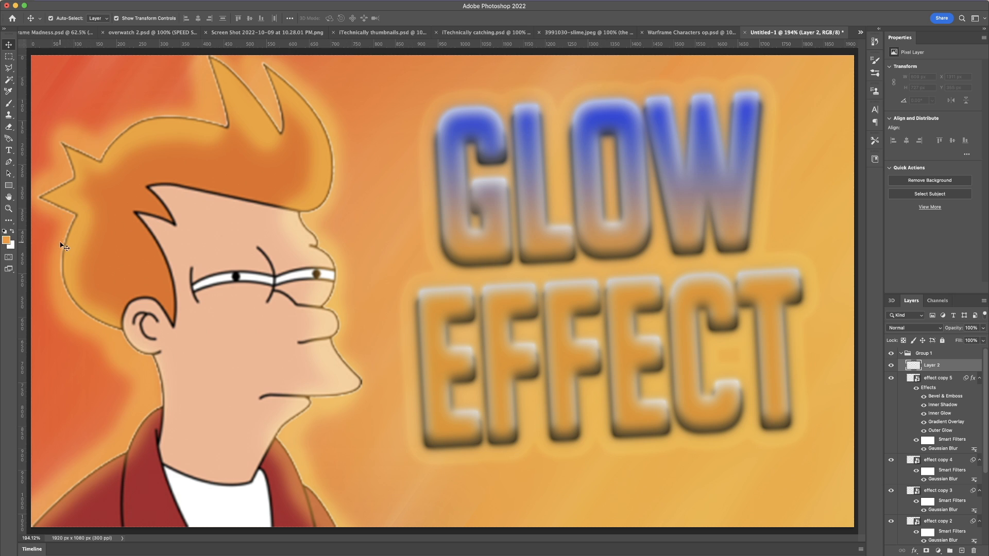
{"action": "left_click", "coordinate": [6, 239]}
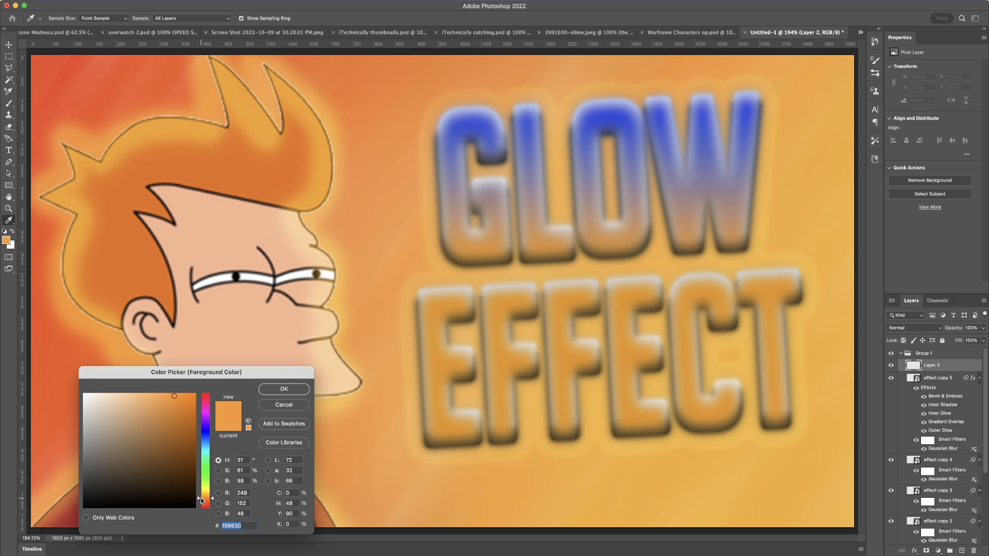
{"action": "left_click", "coordinate": [203, 496]}
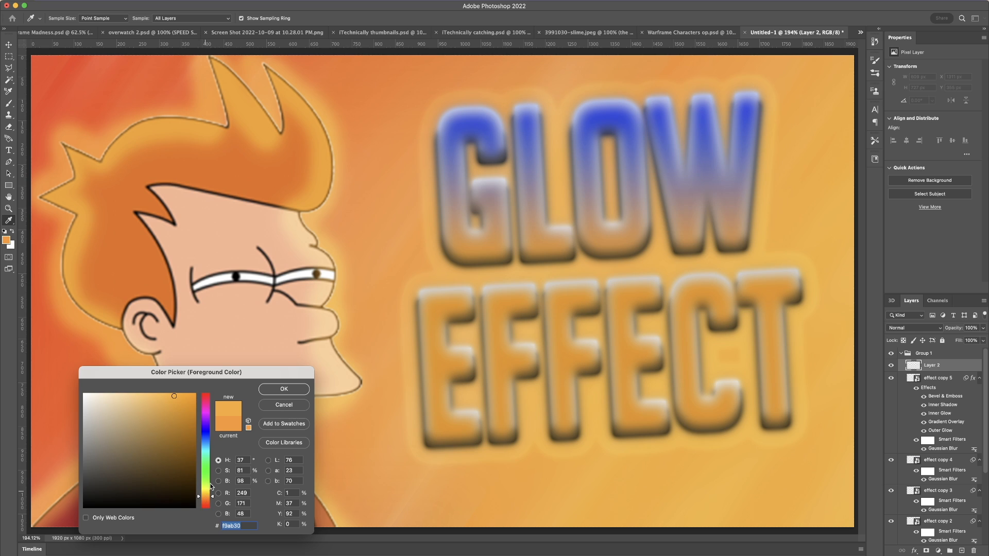
{"action": "left_click", "coordinate": [285, 391]}
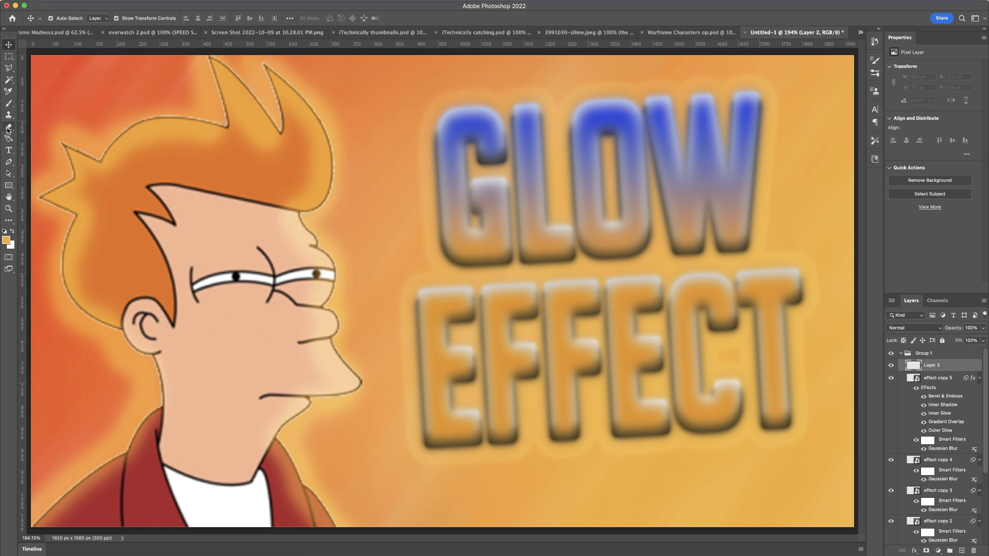
Step: Paint around the outer edges of the G and first E with a 60 px soft brush, and set the layer to Screen
{"action": "left_click", "coordinate": [9, 104]}
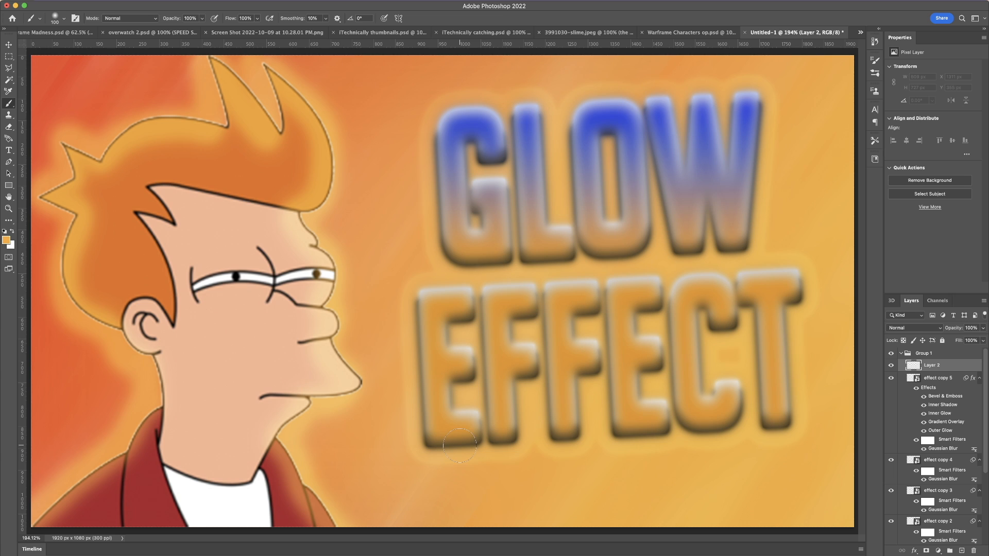
{"action": "key", "text": "bracketleft"}
{"action": "key", "text": "bracketleft"}
{"action": "key", "text": "bracketleft"}
{"action": "key", "text": "bracketleft"}
{"action": "mouse_move", "coordinate": [465, 446]}
{"action": "left_mouse_down"}
{"action": "mouse_move", "coordinate": [477, 444]}
{"action": "mouse_move", "coordinate": [432, 447]}
{"action": "mouse_move", "coordinate": [418, 414]}
{"action": "mouse_move", "coordinate": [413, 302]}
{"action": "left_mouse_up"}
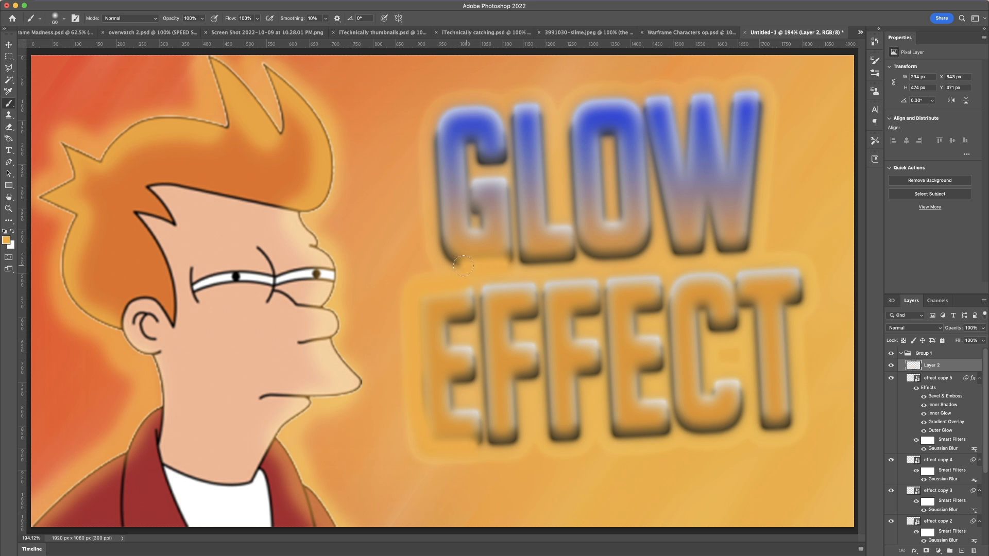
{"action": "left_click_drag", "start_coordinate": [443, 257], "coordinate": [428, 131]}
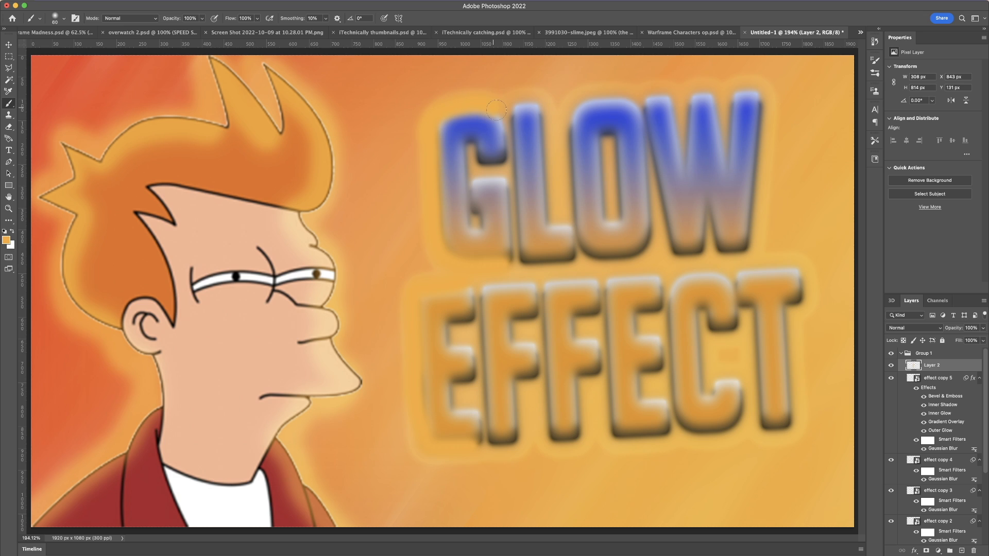
{"action": "left_click_drag", "start_coordinate": [497, 110], "coordinate": [496, 112]}
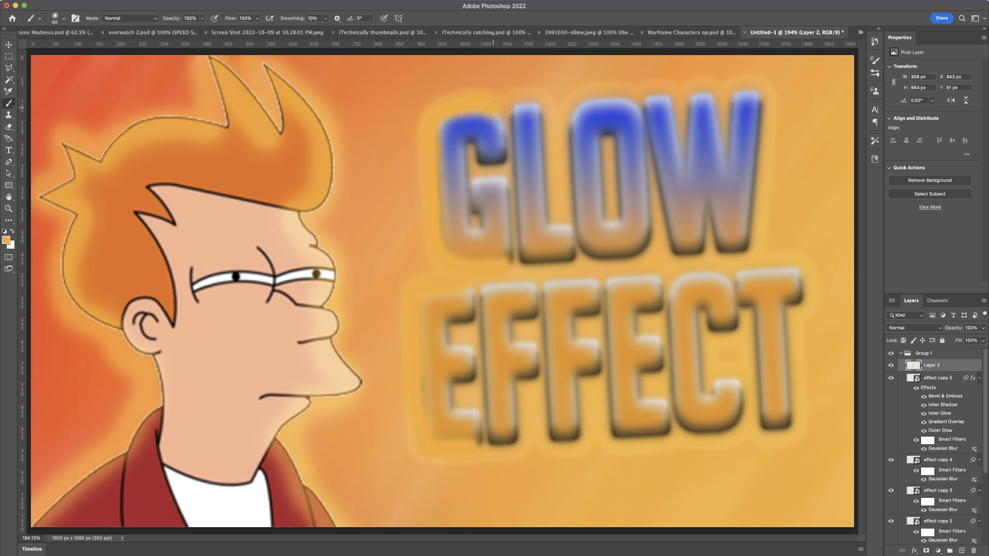
{"action": "left_click", "coordinate": [936, 328]}
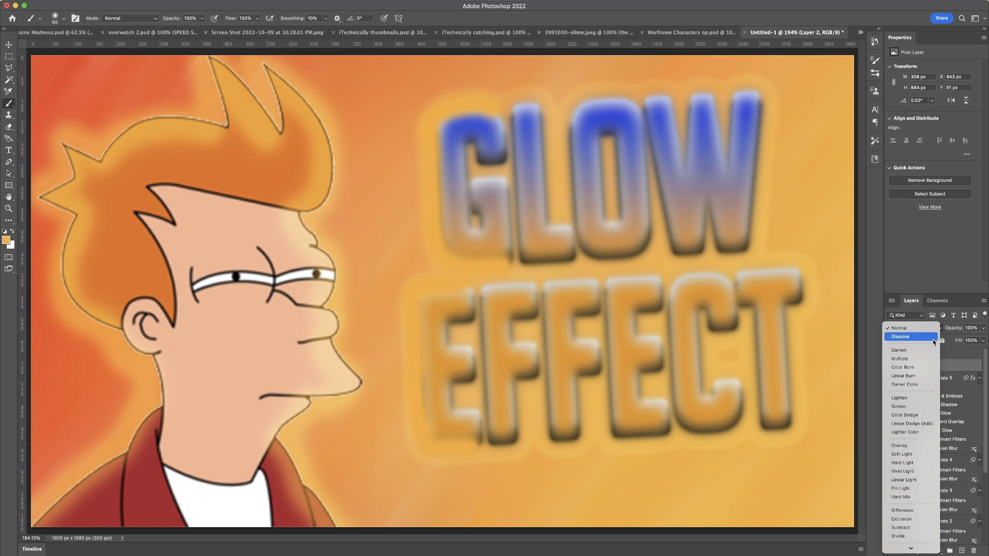
{"action": "left_click", "coordinate": [901, 409]}
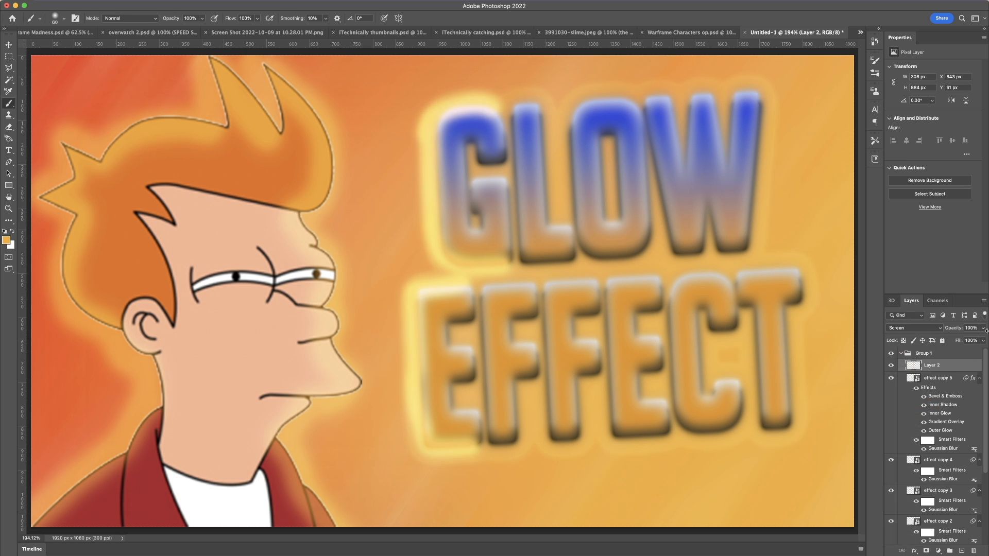
Step: Lower the opacity of the painted highlight layer, Layer 2, to 62%
{"action": "left_click_drag", "start_coordinate": [983, 328], "coordinate": [968, 341]}
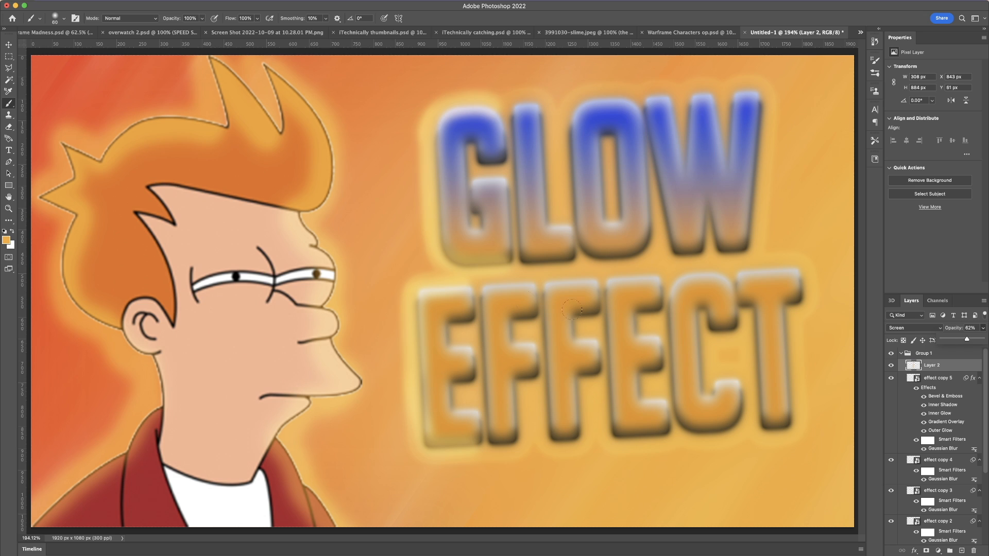
{"action": "scroll", "coordinate": [477, 295], "scroll_direction": "down", "scroll_amount": 5}
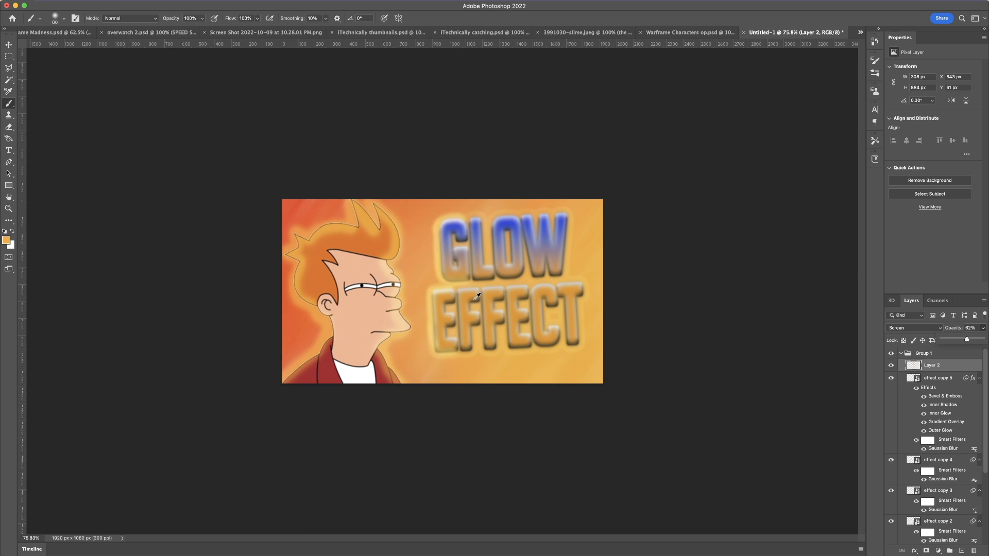
{"action": "scroll", "coordinate": [477, 296], "scroll_direction": "down", "scroll_amount": 2}
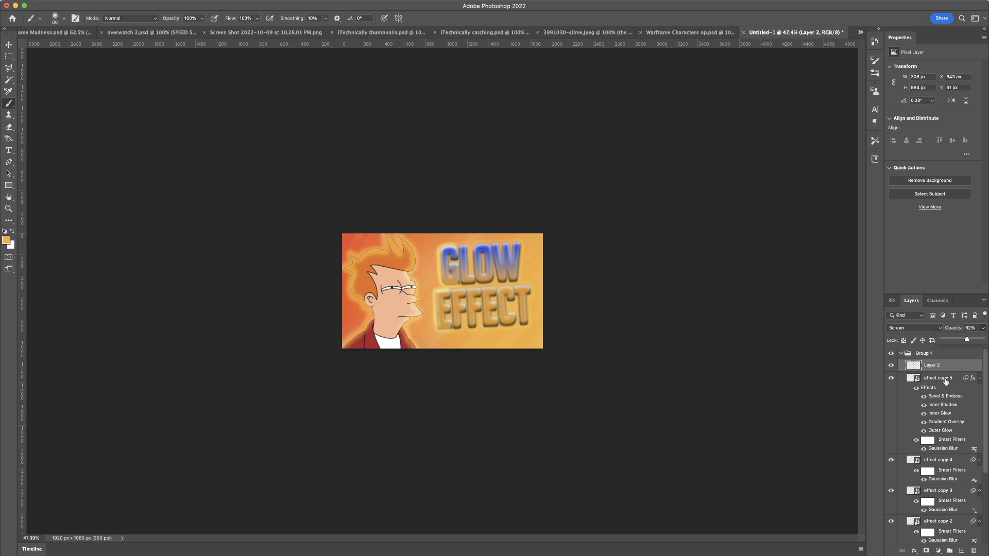
{"action": "double_click", "coordinate": [943, 449]}
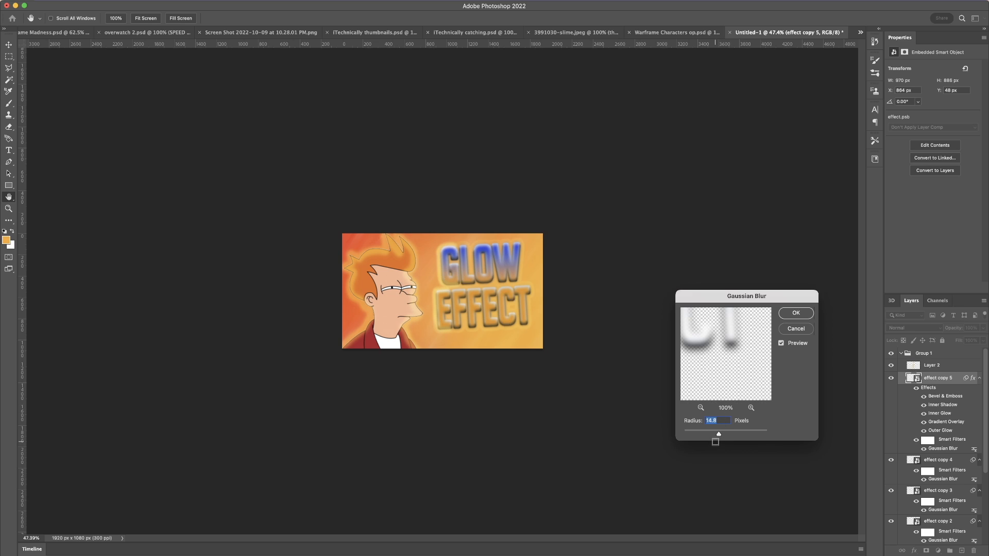
{"action": "left_click_drag", "start_coordinate": [719, 436], "coordinate": [709, 435]}
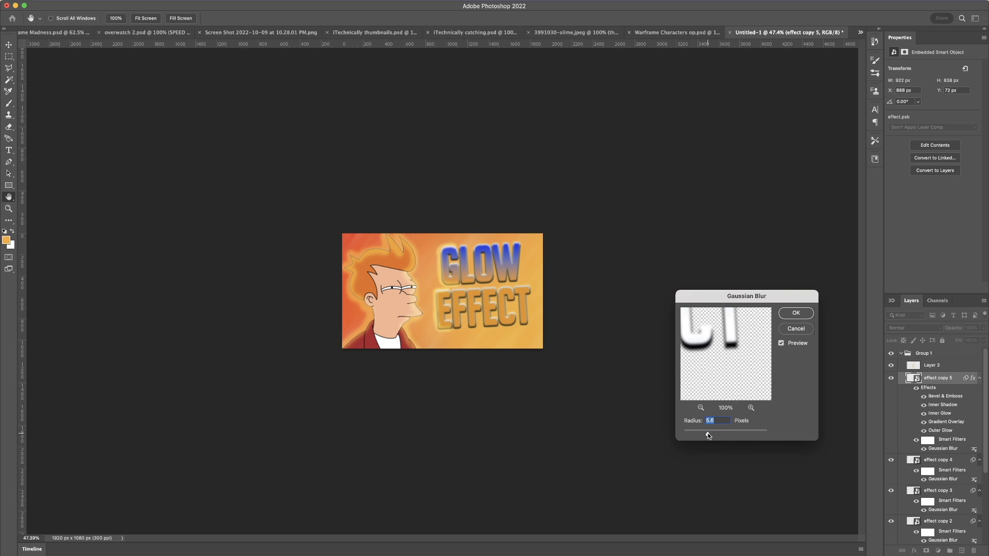
{"action": "left_click_drag", "start_coordinate": [717, 431], "coordinate": [718, 431]}
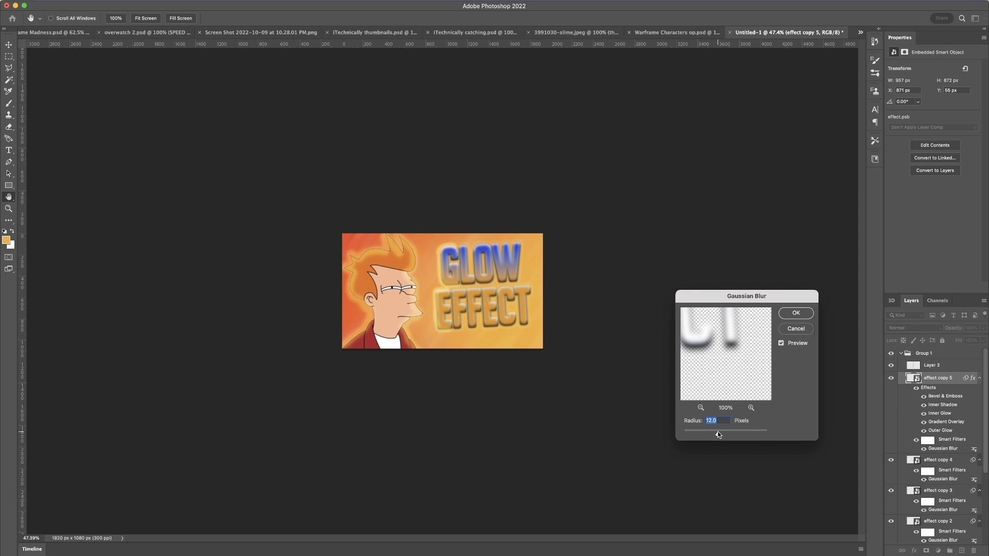
{"action": "left_click", "coordinate": [796, 329]}
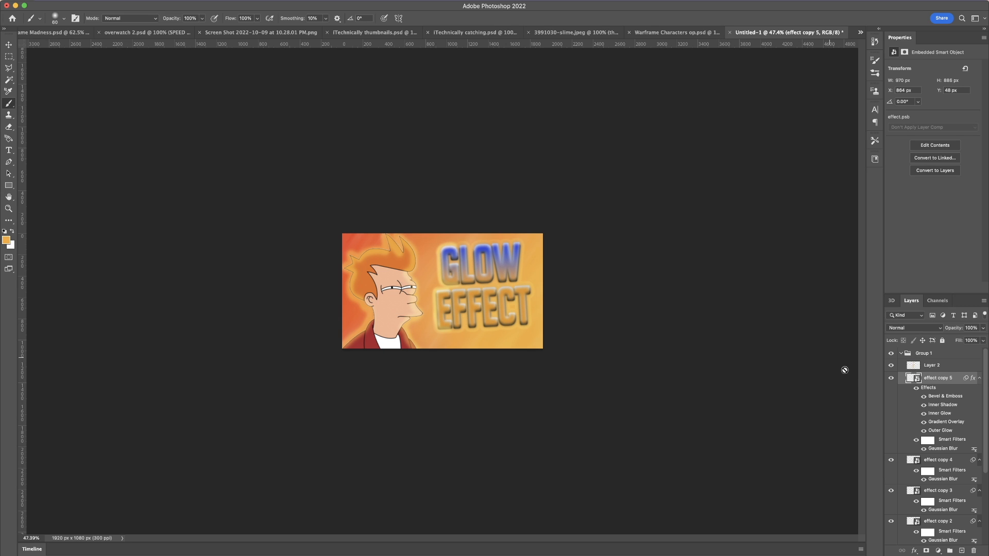
Step: Set the Gaussian Blur smart filter on effect copy 5 to a radius of 10.1 pixels
{"action": "double_click", "coordinate": [950, 449]}
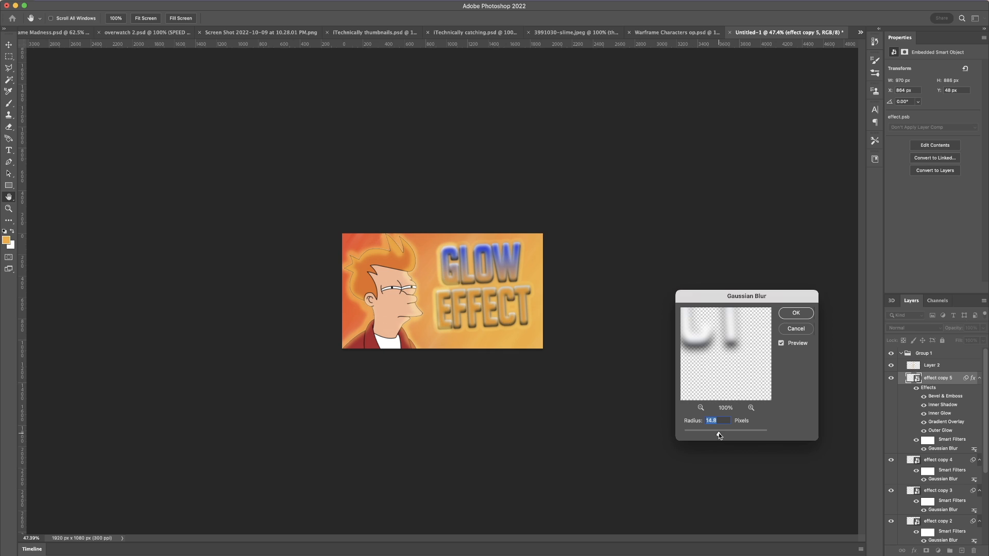
{"action": "left_click_drag", "start_coordinate": [719, 433], "coordinate": [717, 433]}
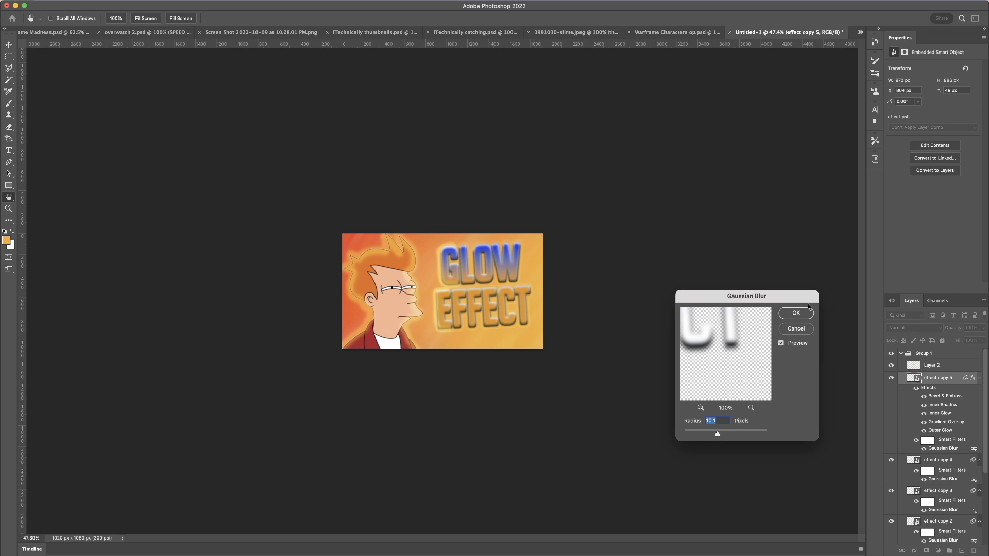
{"action": "left_click", "coordinate": [796, 314]}
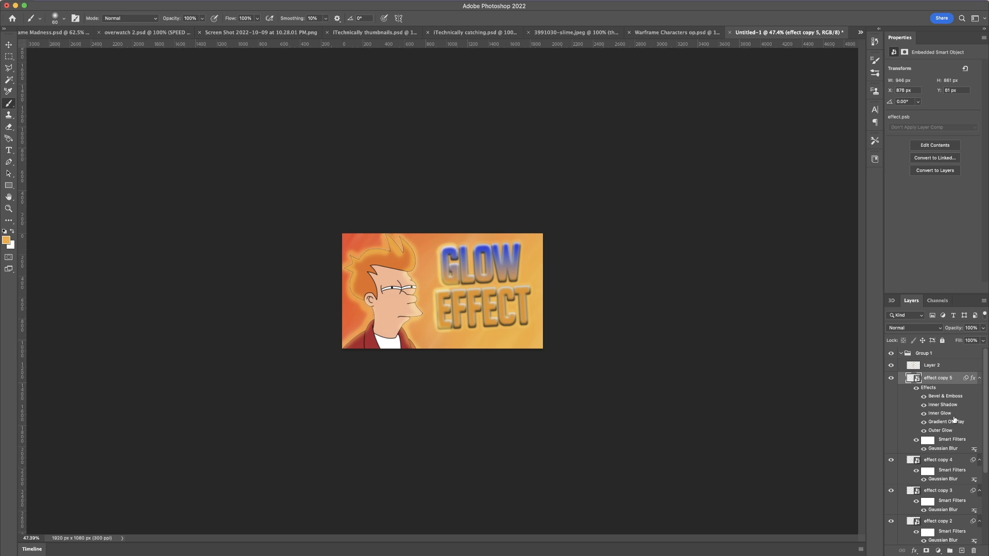
Step: Add a Drop Shadow to the lowest title layer, effect, comparing the title with and without it
{"action": "scroll", "coordinate": [955, 420], "scroll_direction": "down", "scroll_amount": 5}
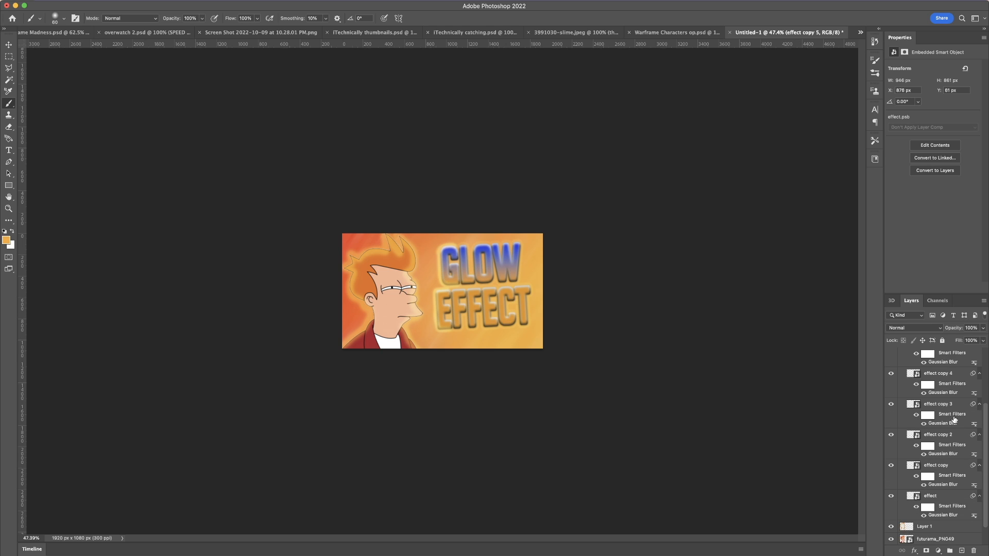
{"action": "scroll", "coordinate": [955, 420], "scroll_direction": "down", "scroll_amount": 2}
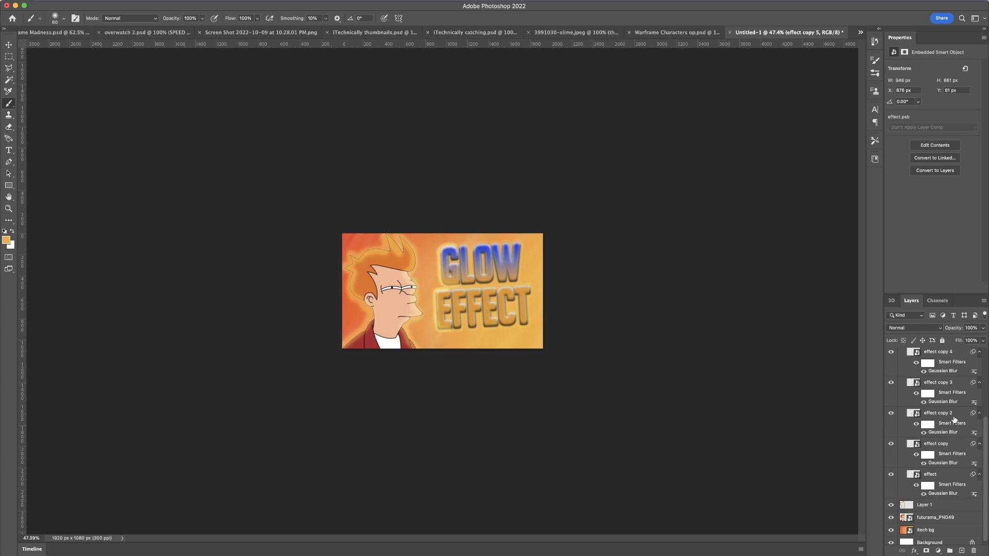
{"action": "double_click", "coordinate": [946, 471]}
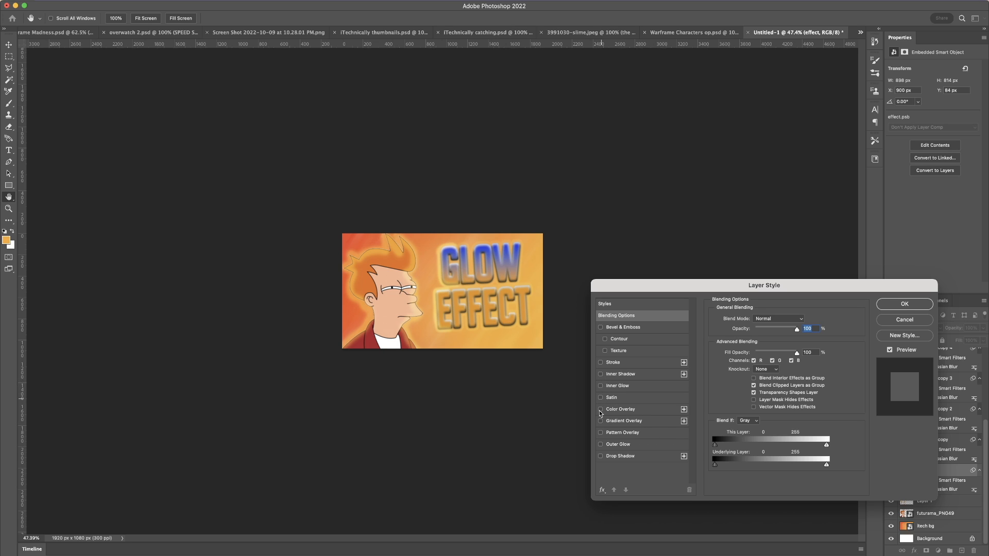
{"action": "left_click", "coordinate": [600, 456]}
{"action": "left_click", "coordinate": [601, 454]}
{"action": "left_click", "coordinate": [600, 454]}
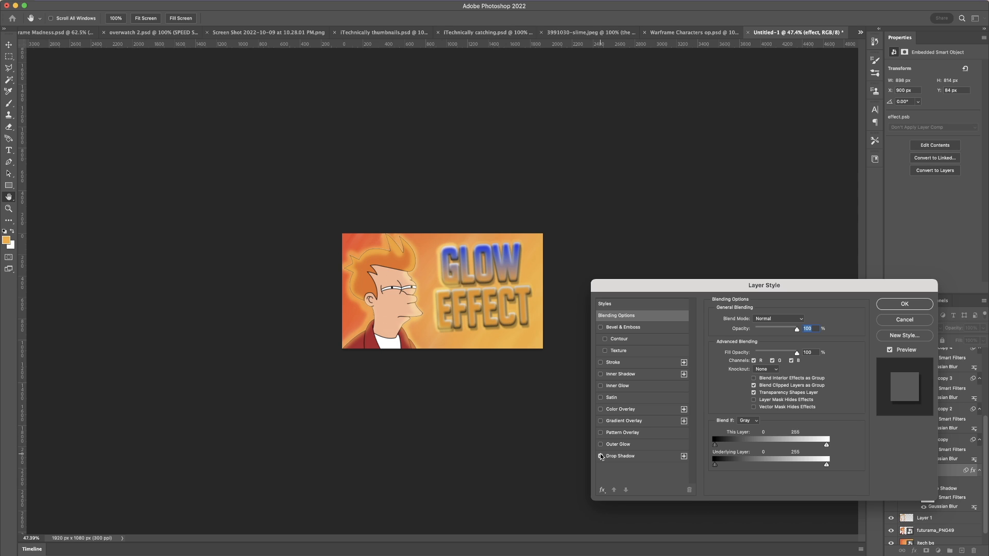
{"action": "left_click", "coordinate": [600, 455]}
{"action": "left_click", "coordinate": [601, 455]}
{"action": "left_click", "coordinate": [912, 309]}
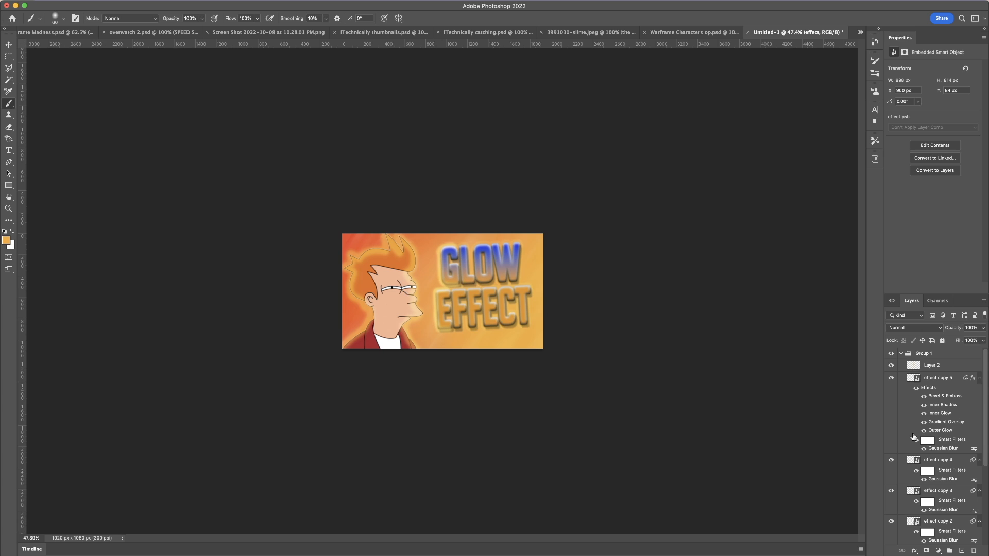
Step: Apply a Gaussian Blur with a 10.1 pixel radius to the painted highlights on Layer 2
{"action": "left_click", "coordinate": [944, 379]}
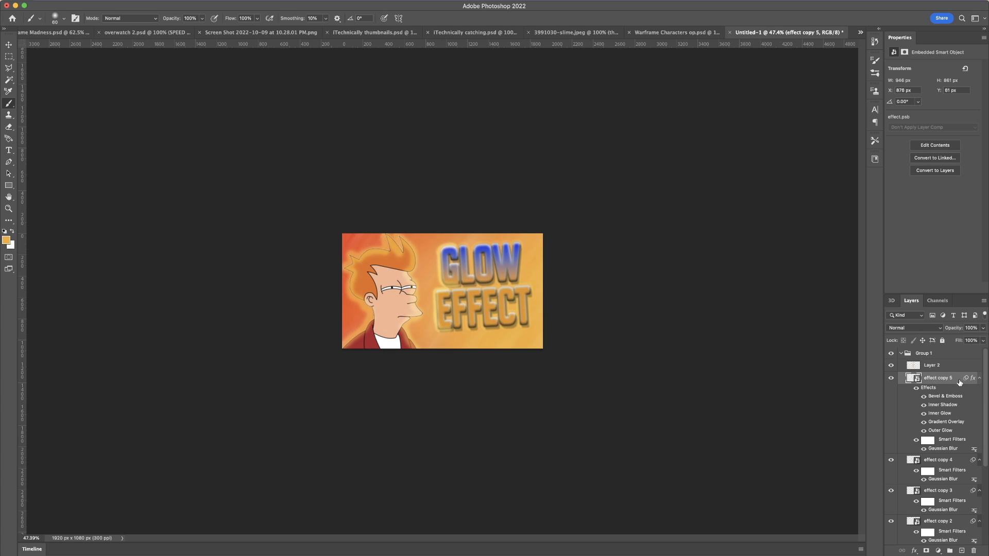
{"action": "left_click", "coordinate": [944, 371]}
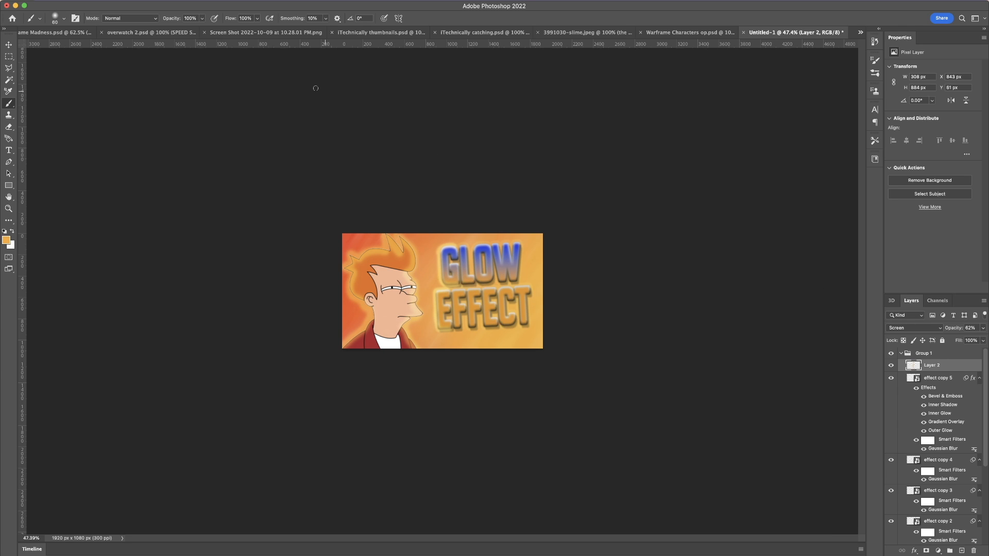
{"action": "left_click", "coordinate": [211, 2]}
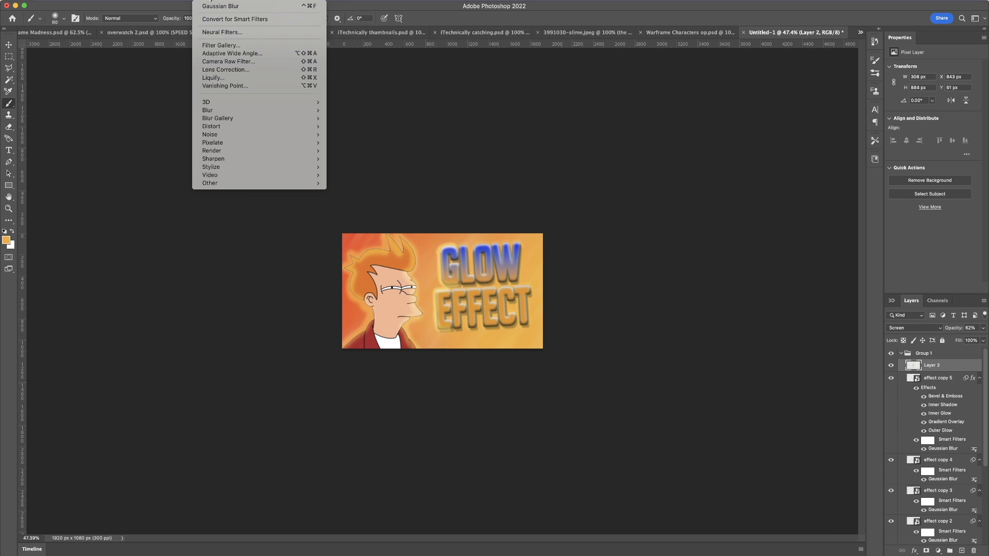
{"action": "mouse_move", "coordinate": [318, 110]}
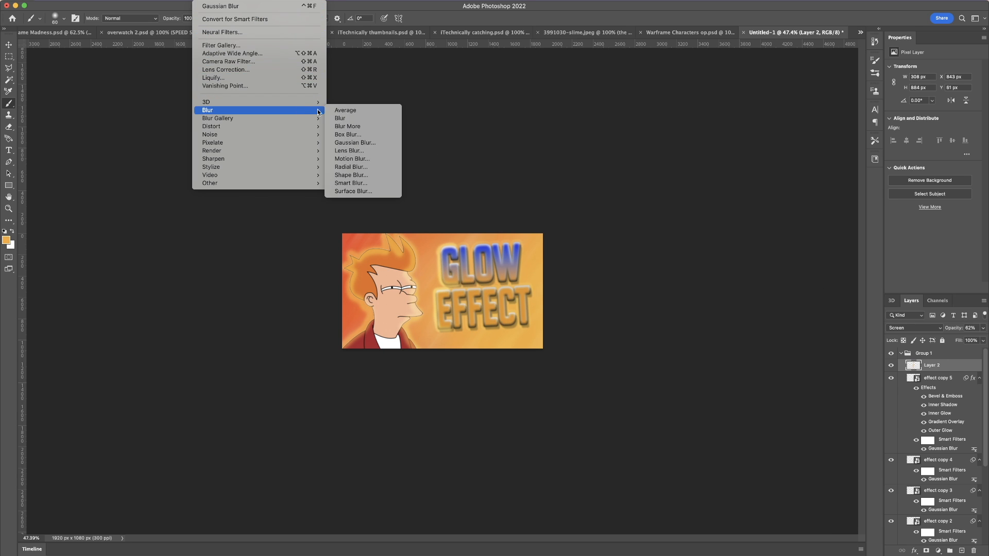
{"action": "left_click", "coordinate": [374, 142]}
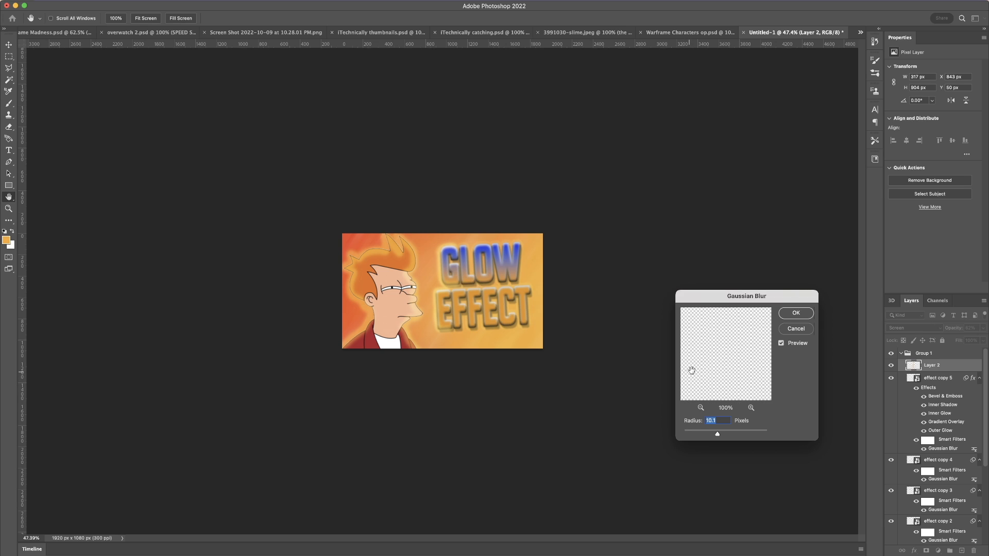
{"action": "left_click", "coordinate": [798, 313]}
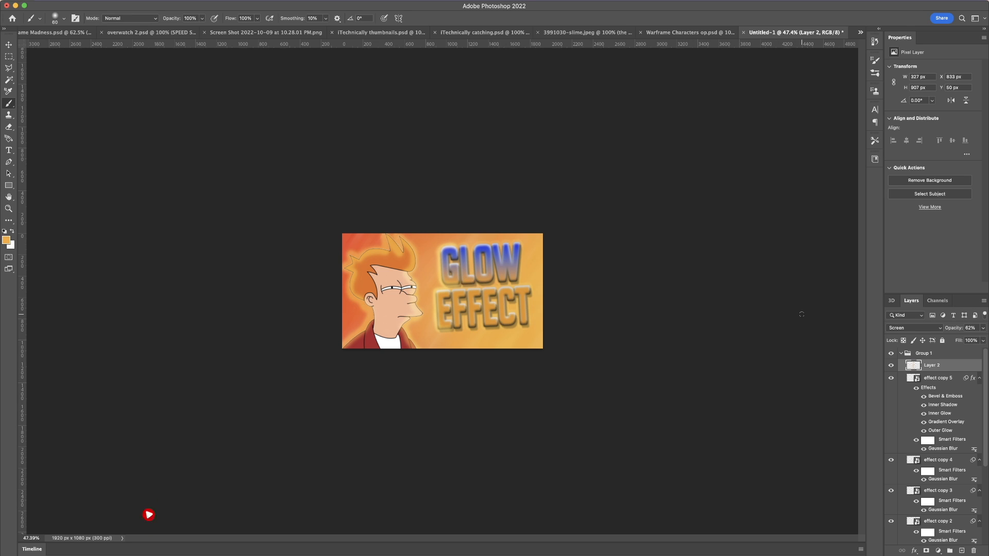